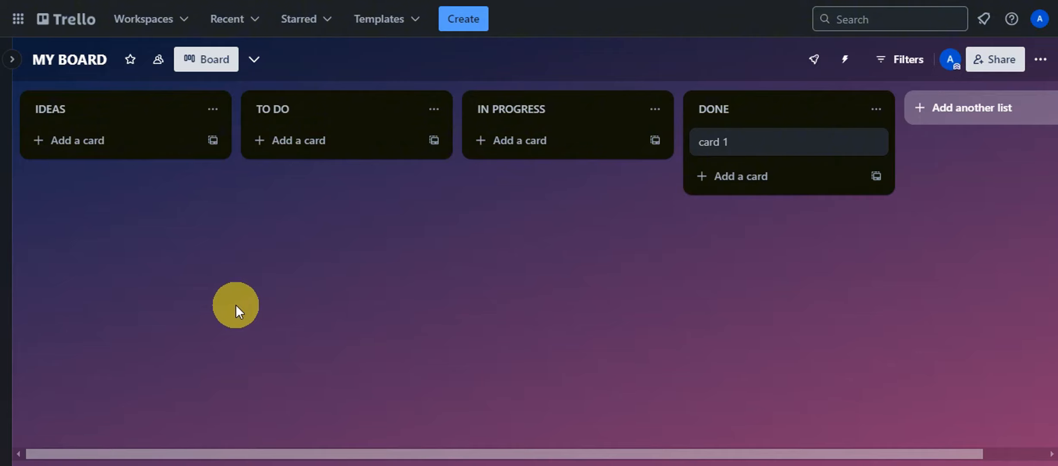
Step: Open the board's background settings and browse the Unsplash photo collection
click(1037, 65)
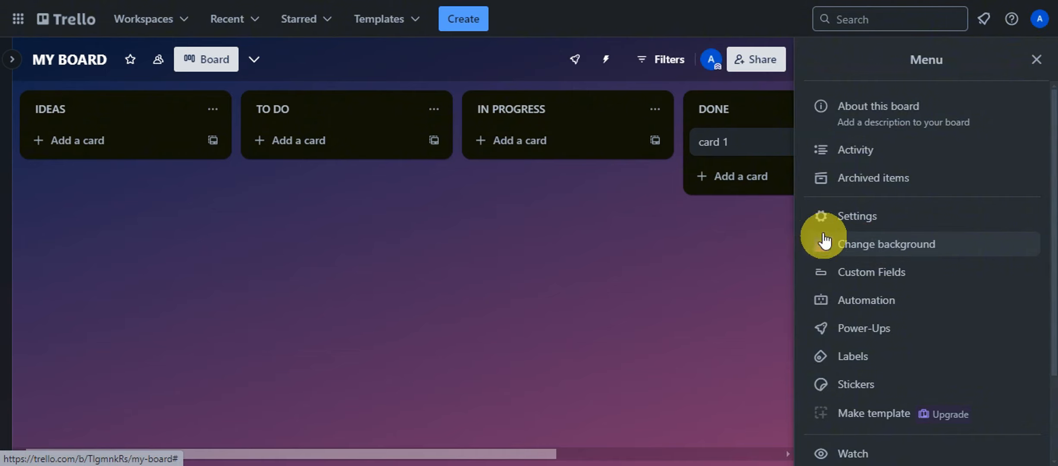
click(854, 242)
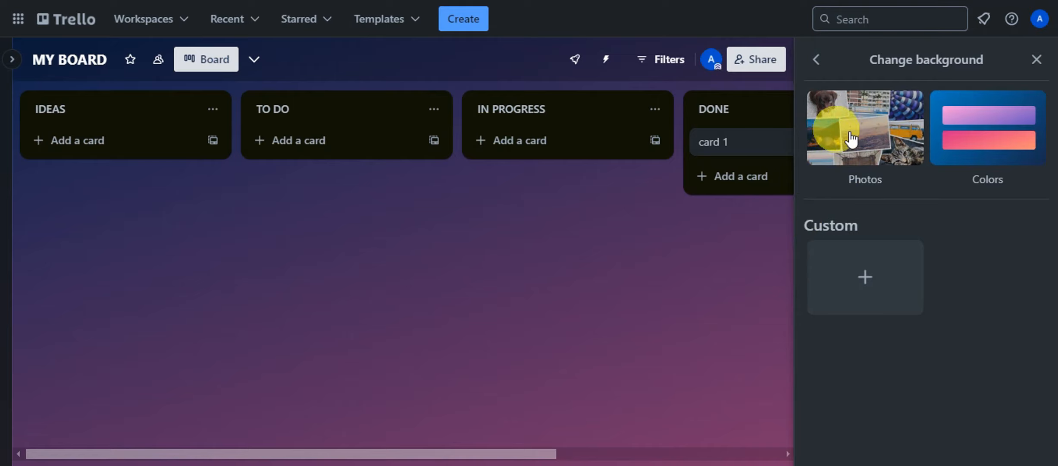
click(838, 151)
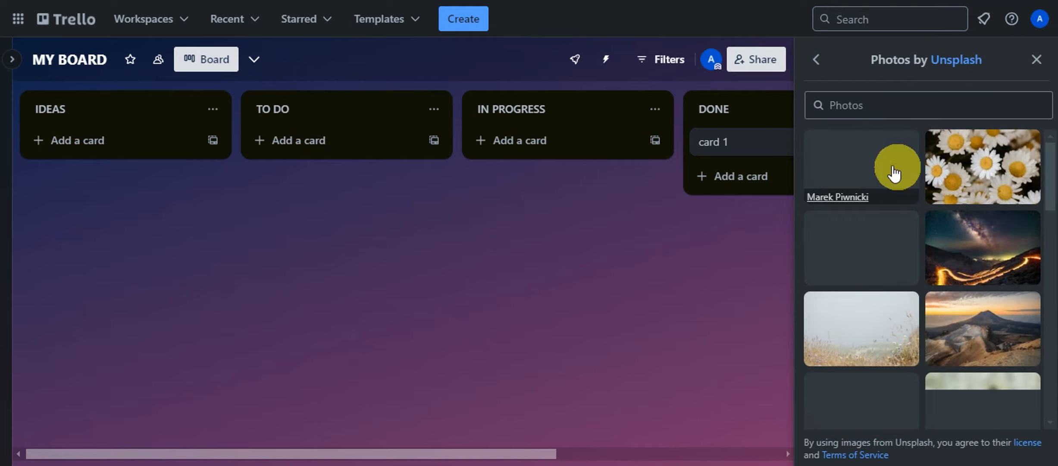
scroll(961, 186, down, 3)
scroll(963, 196, down, 10)
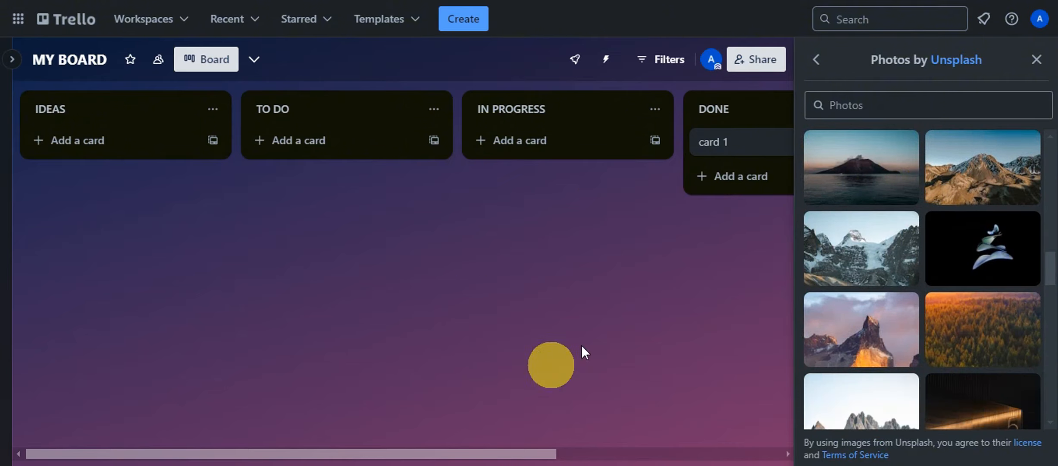
scroll(898, 239, up, 5)
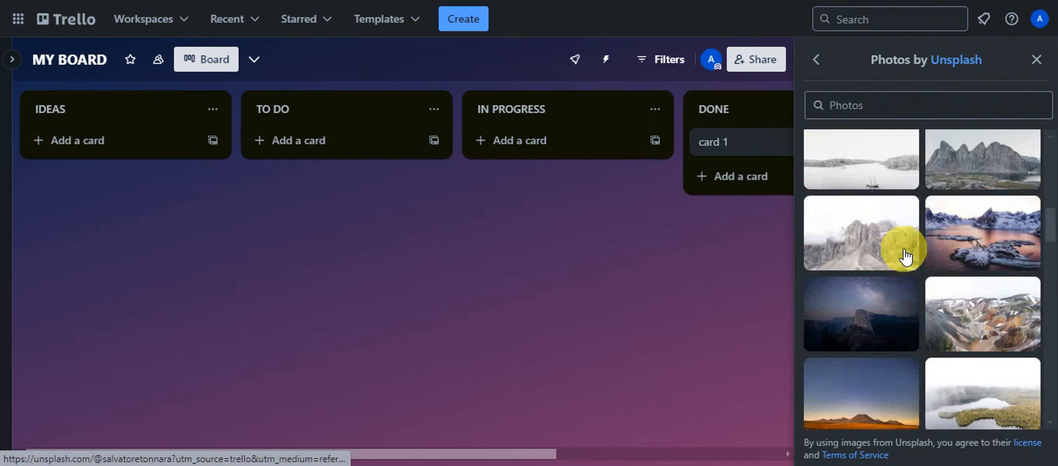
Step: Search the background photos for flowers and apply the photo of pink buds against a blue sky
click(862, 112)
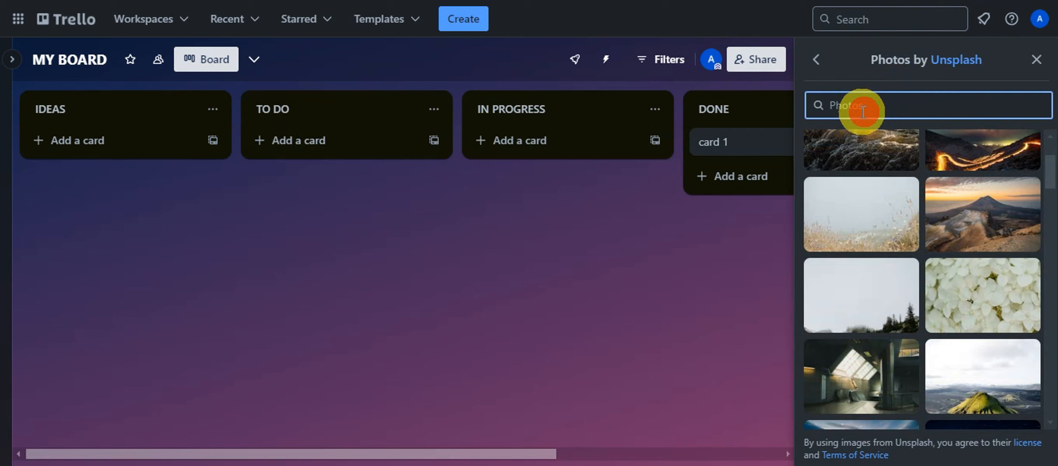
text(flowers)
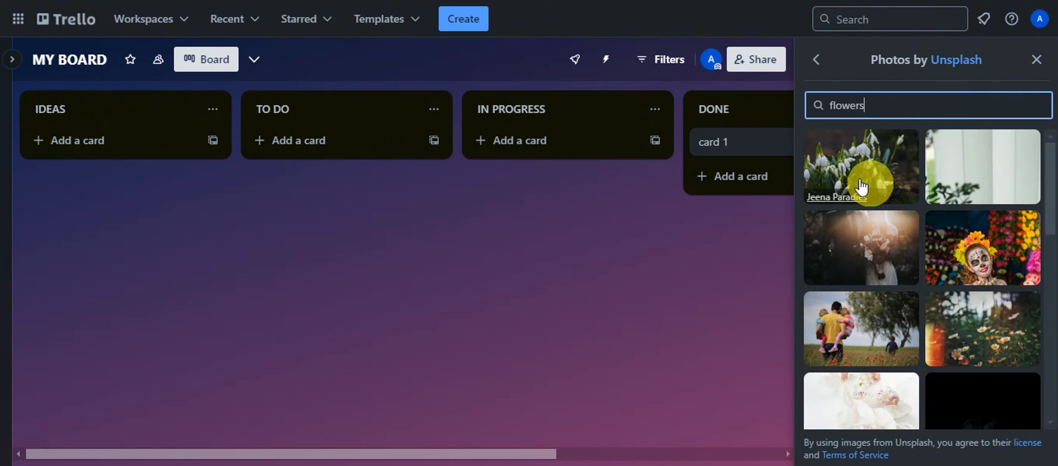
scroll(860, 186, down, 10)
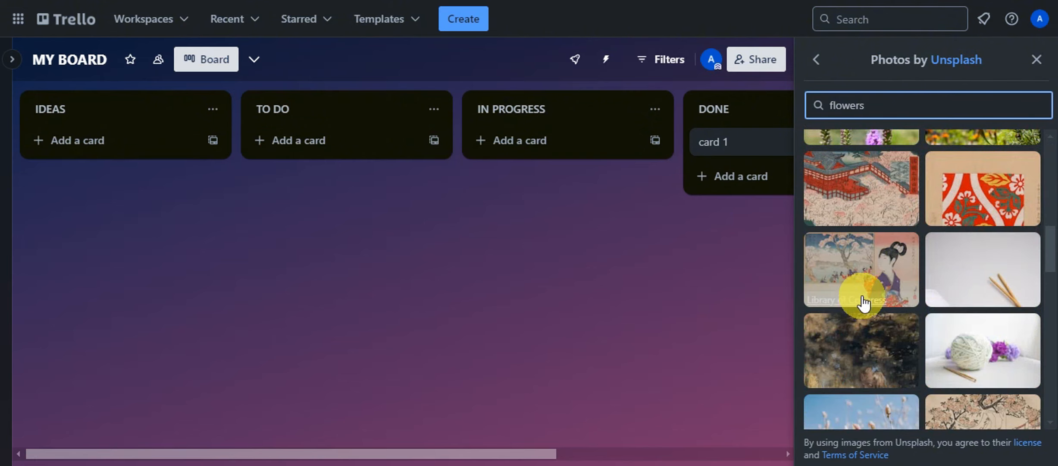
scroll(884, 331, down, 2)
click(867, 353)
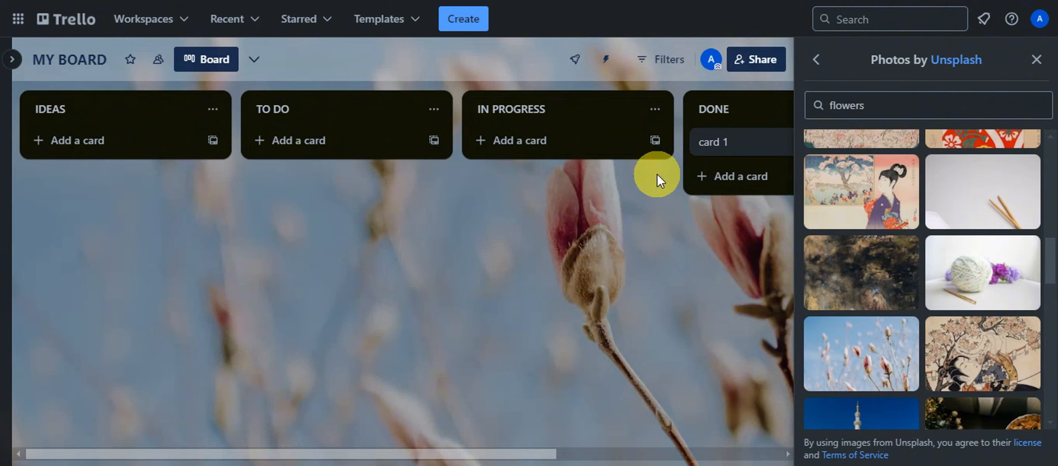
Step: Browse the background colors and apply the pink gradient with the blossom symbol to the board
click(816, 59)
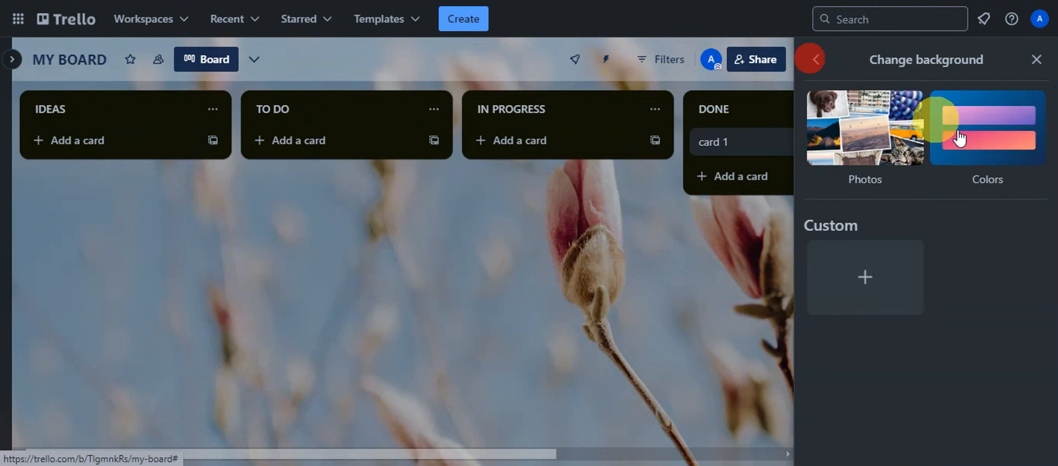
click(961, 139)
scroll(935, 168, down, 3)
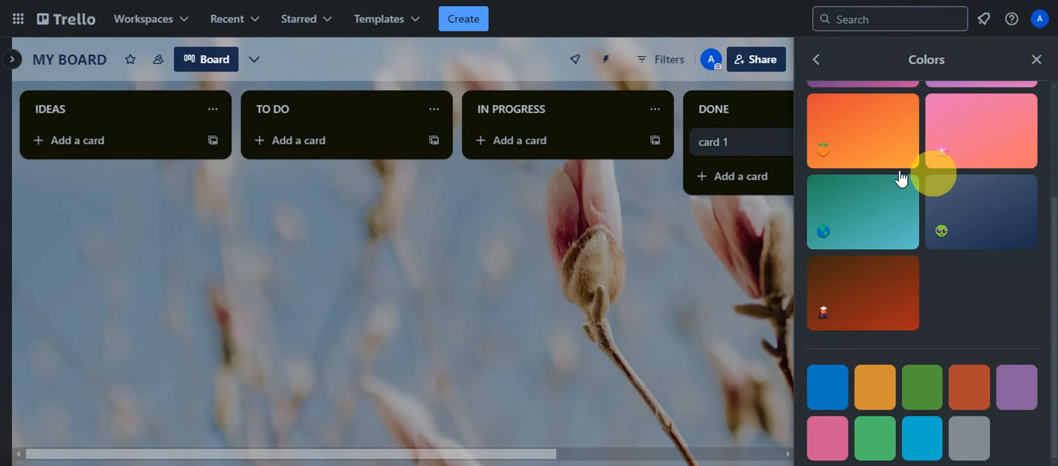
scroll(926, 246, up, 2)
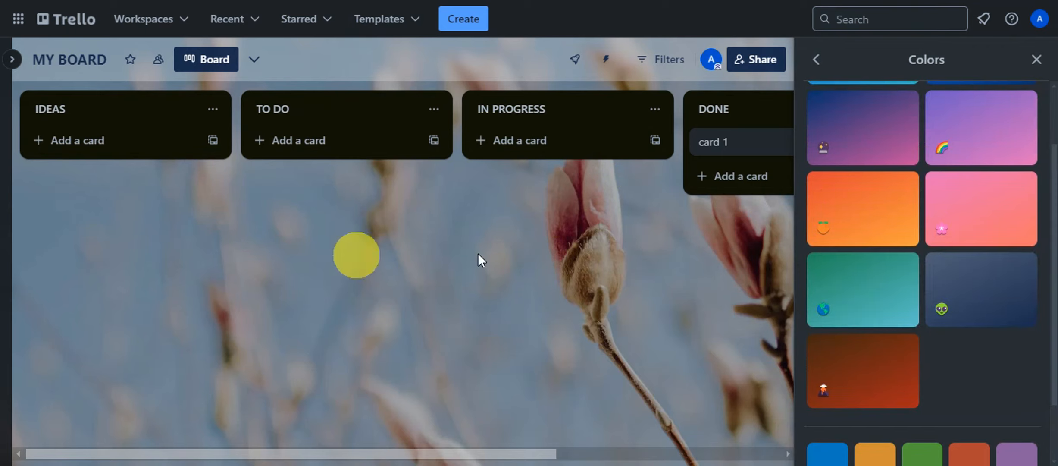
scroll(909, 174, up, 2)
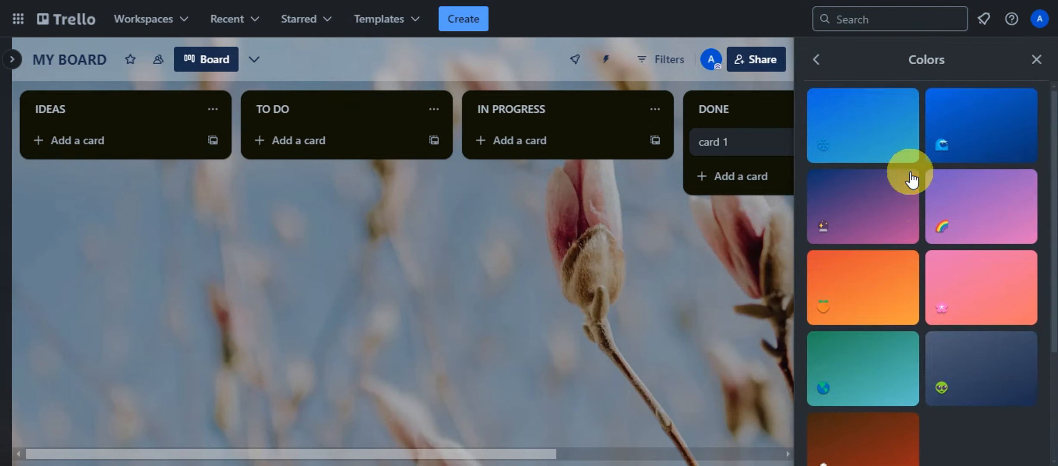
click(944, 156)
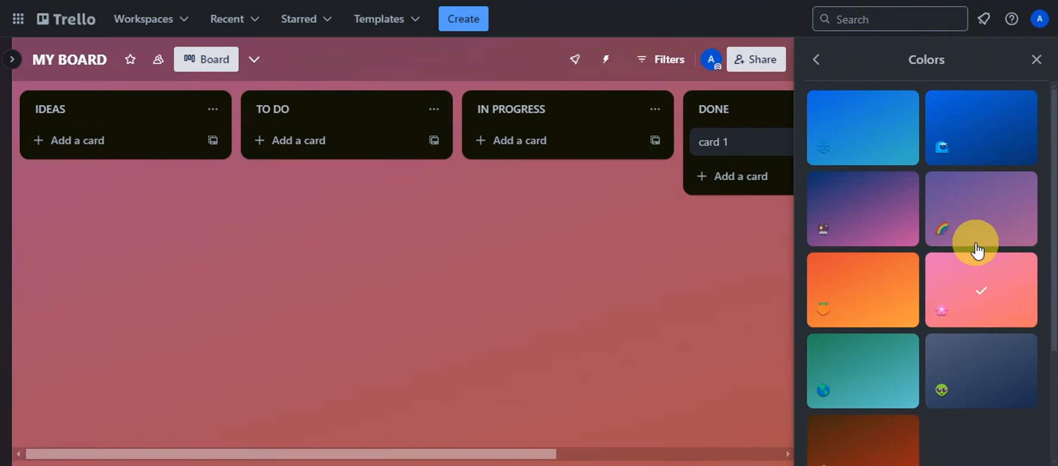
Step: Try the solid blue, red-orange and light blue colors as the board background
scroll(987, 244, down, 3)
click(827, 392)
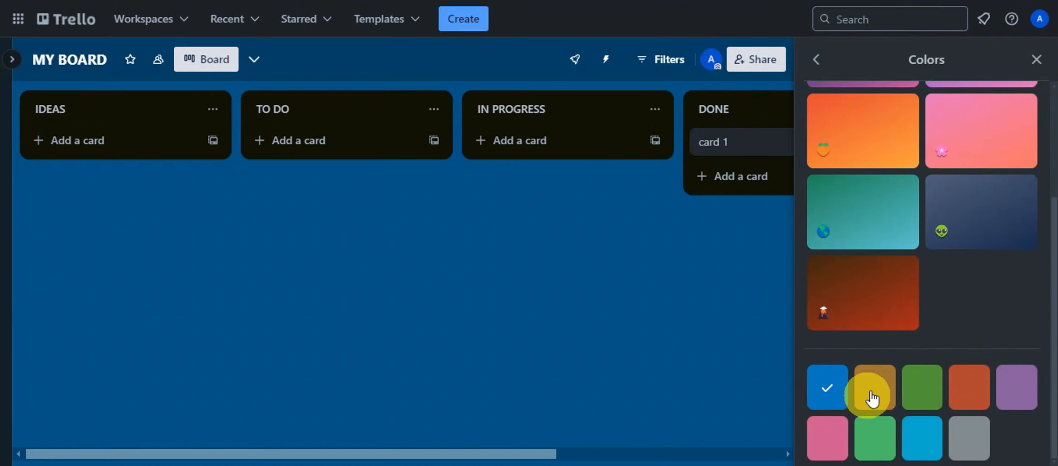
click(966, 393)
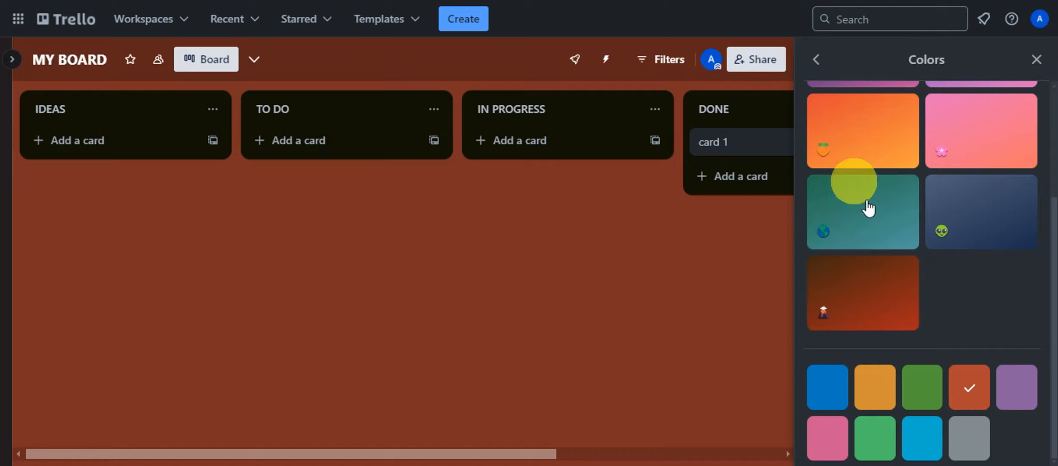
click(922, 438)
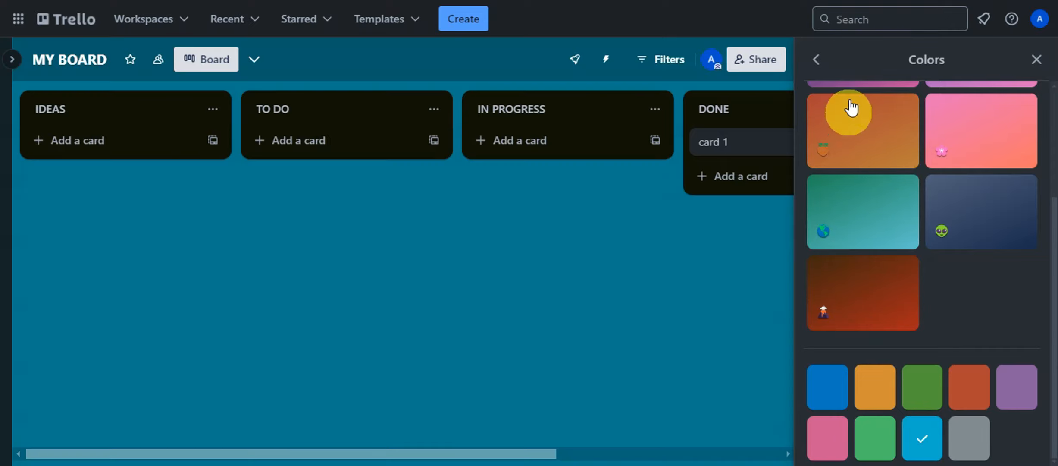
Step: Upload the photo of ocean waves on a sandy beach as the board's custom background
click(815, 60)
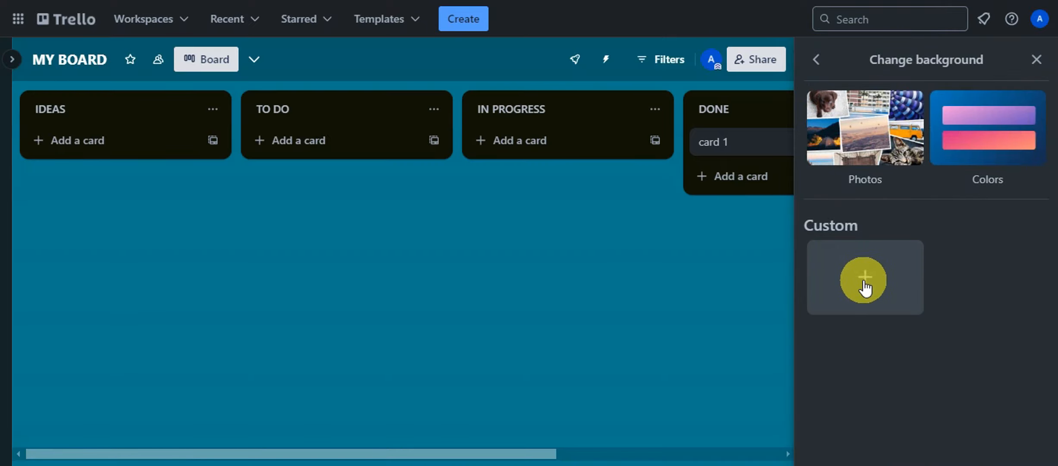
click(866, 283)
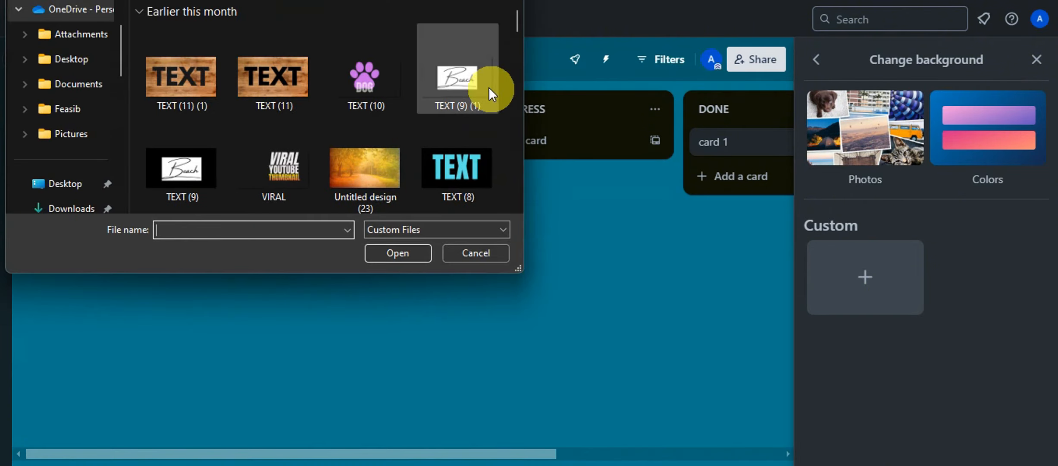
scroll(390, 88, down, 2)
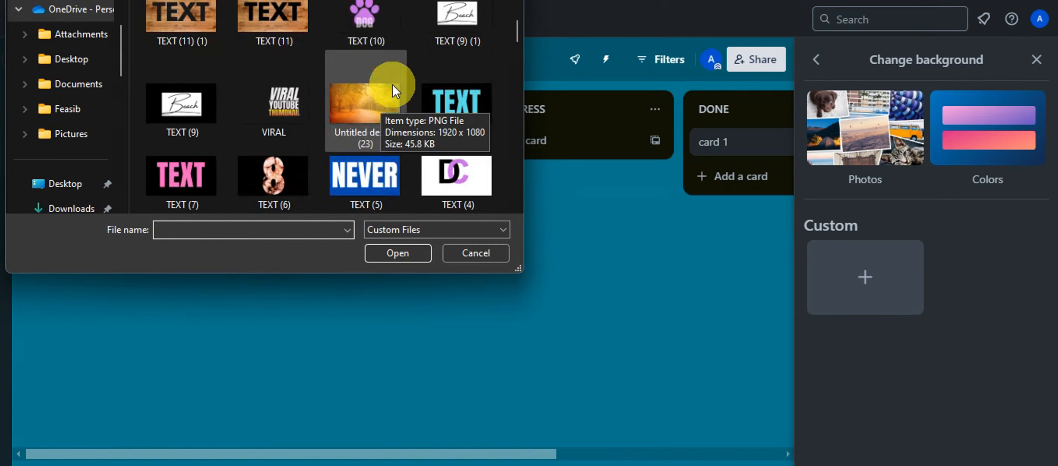
scroll(396, 85, down, 10)
click(455, 145)
click(407, 251)
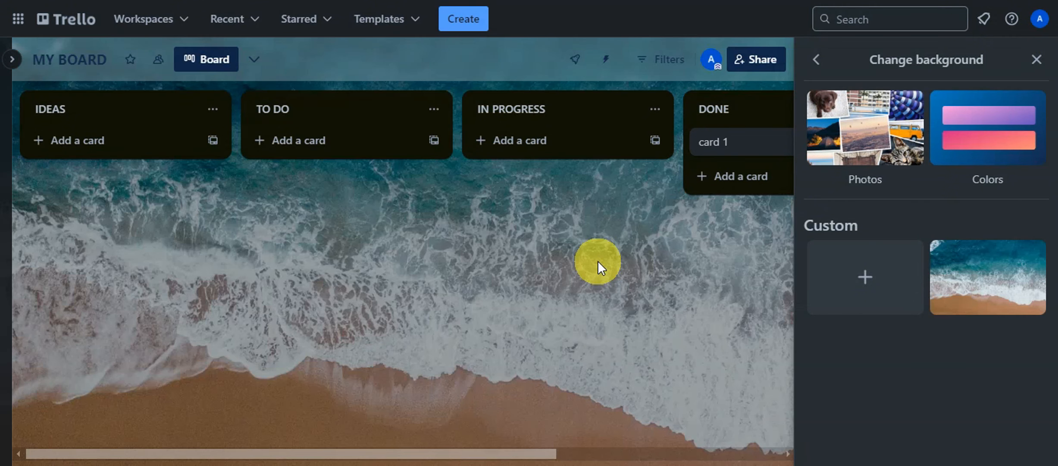
Step: Try the Tile display for the custom background, then set it to Cover with Light board text and close the board menu
mouse_move(1023, 322)
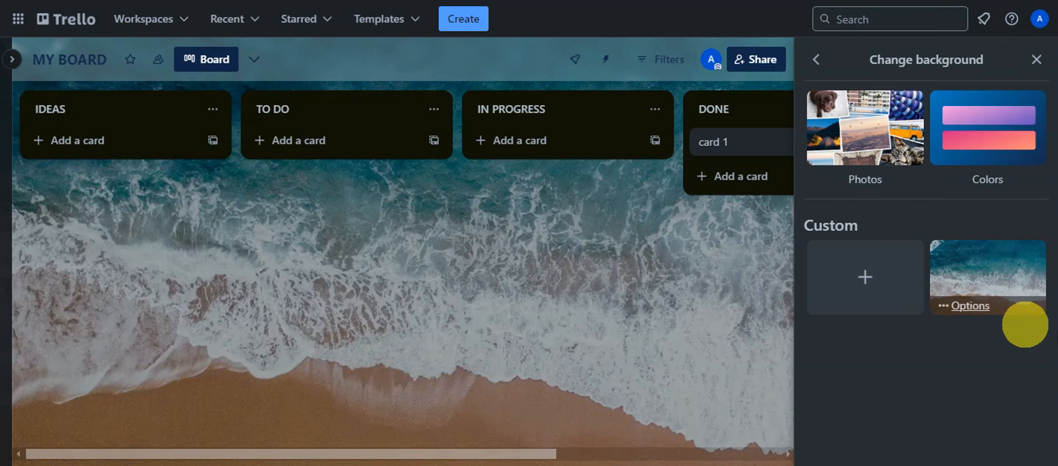
click(951, 309)
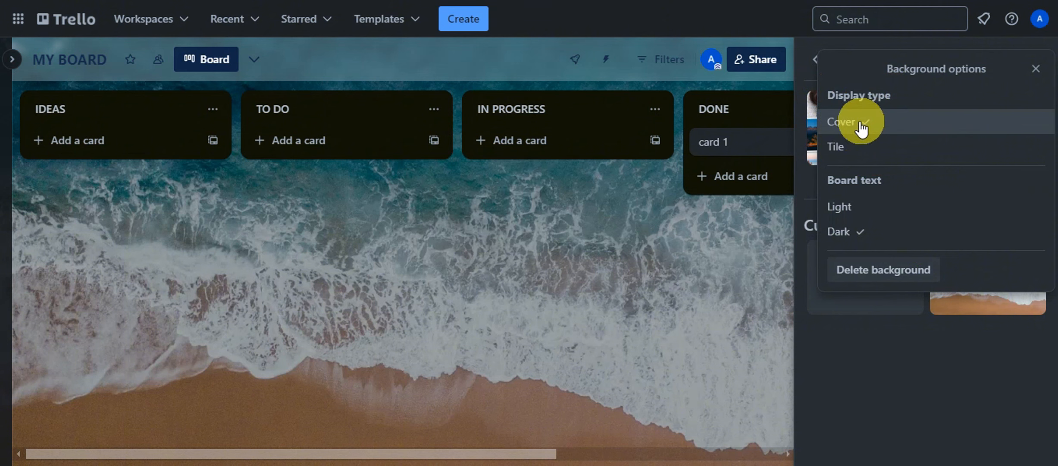
click(827, 148)
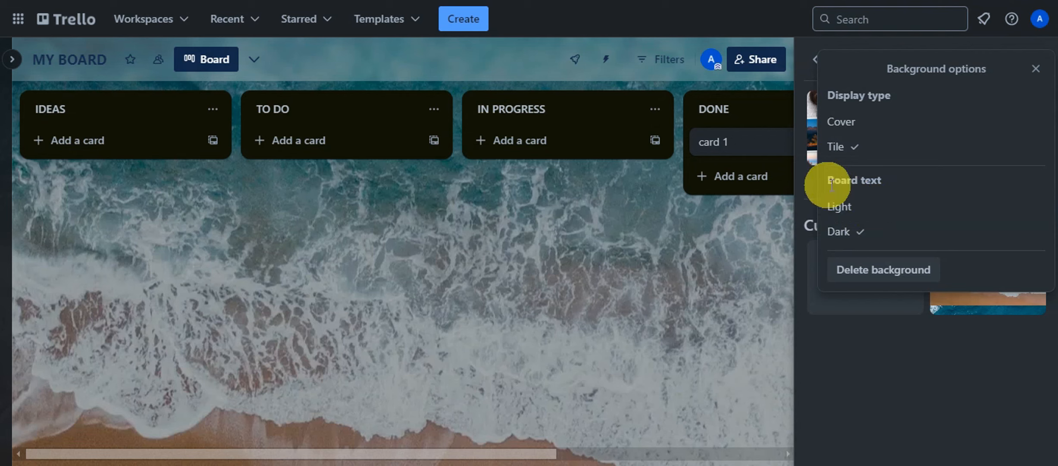
click(860, 207)
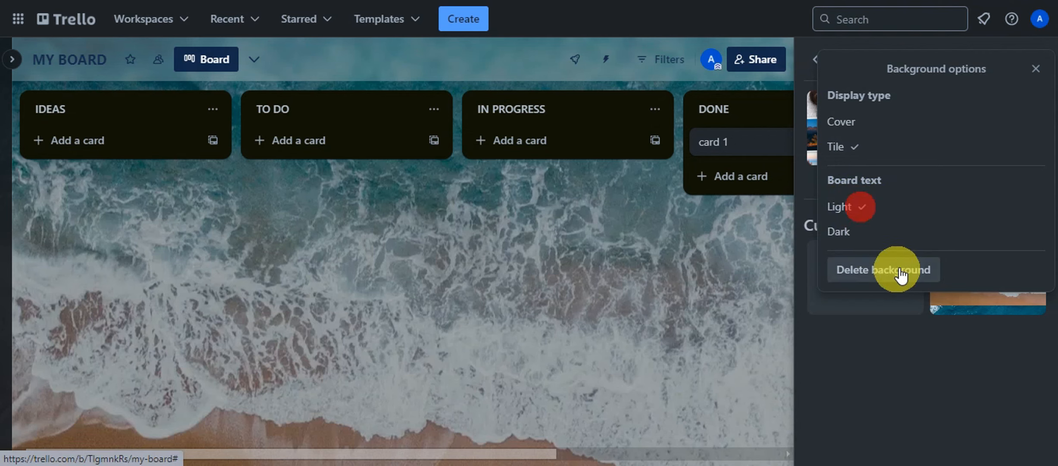
click(856, 123)
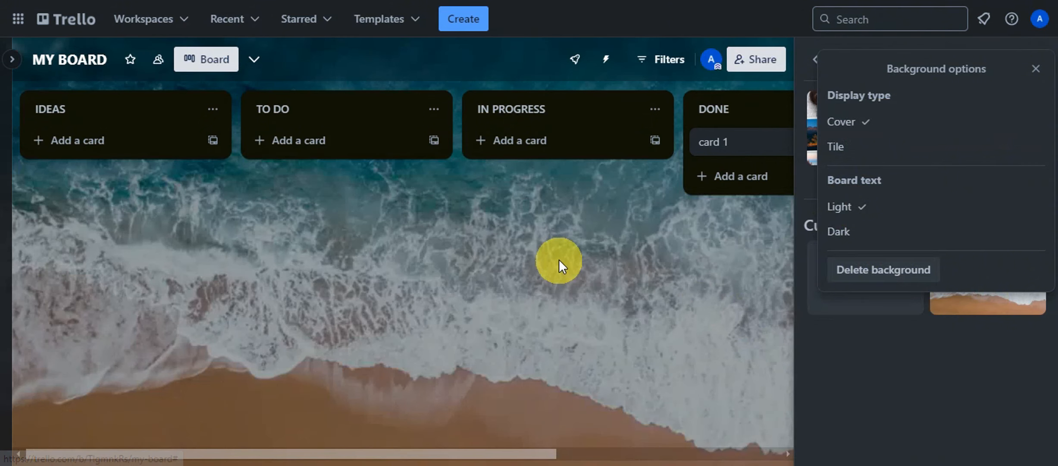
click(558, 259)
click(443, 260)
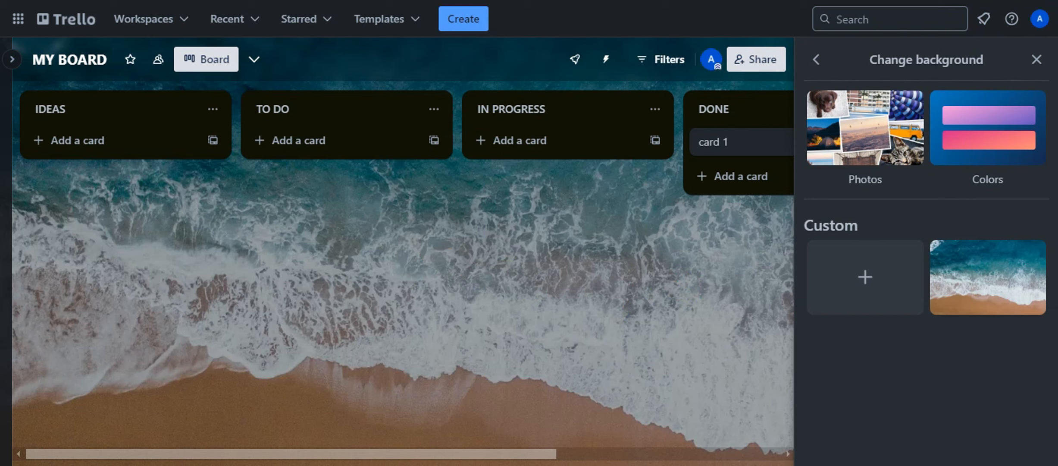
click(1037, 59)
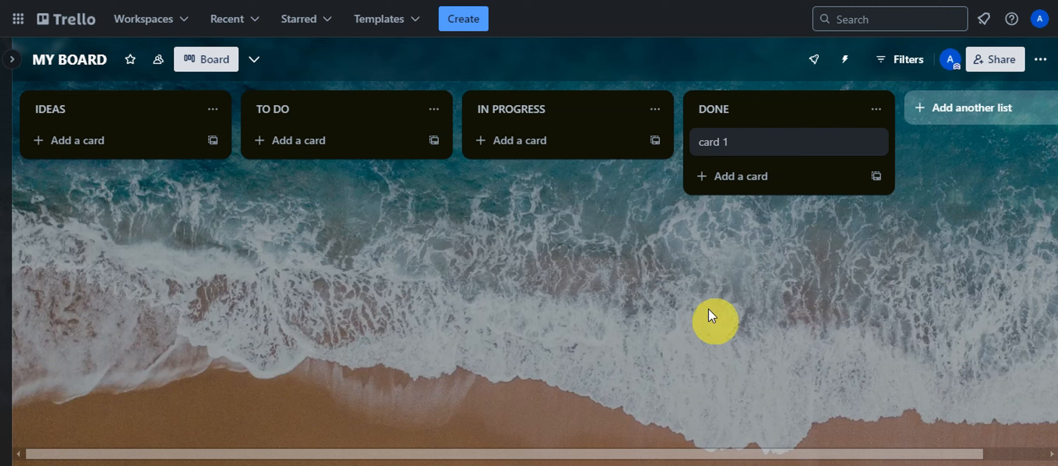
Step: Move card 1 from the DONE list to the IDEAS list and open the card
drag(751, 143, 101, 147)
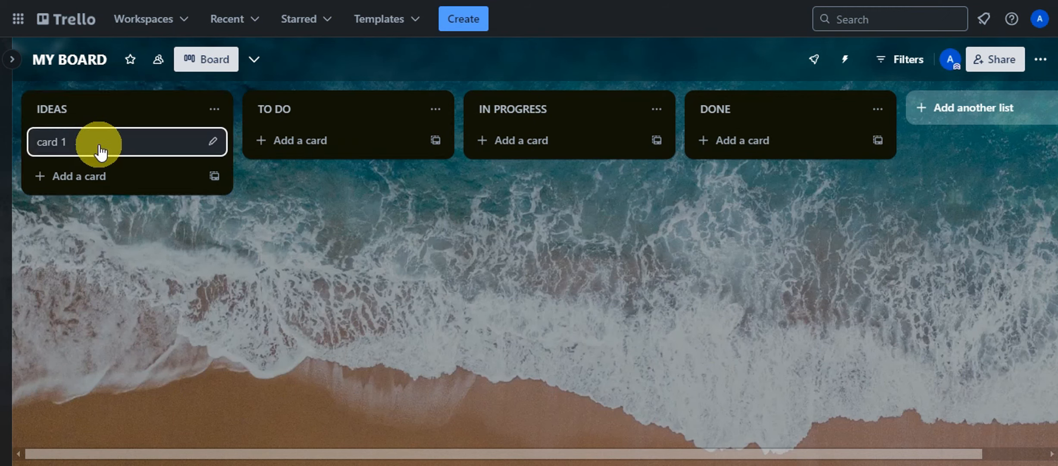
click(72, 146)
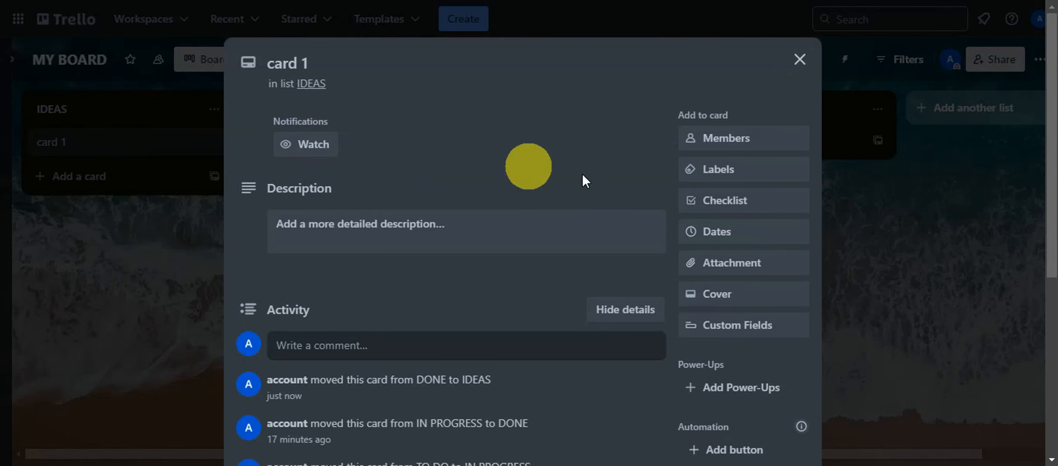
Step: Rename the green label PRIORITY, change its color to dark red, and save it
click(704, 173)
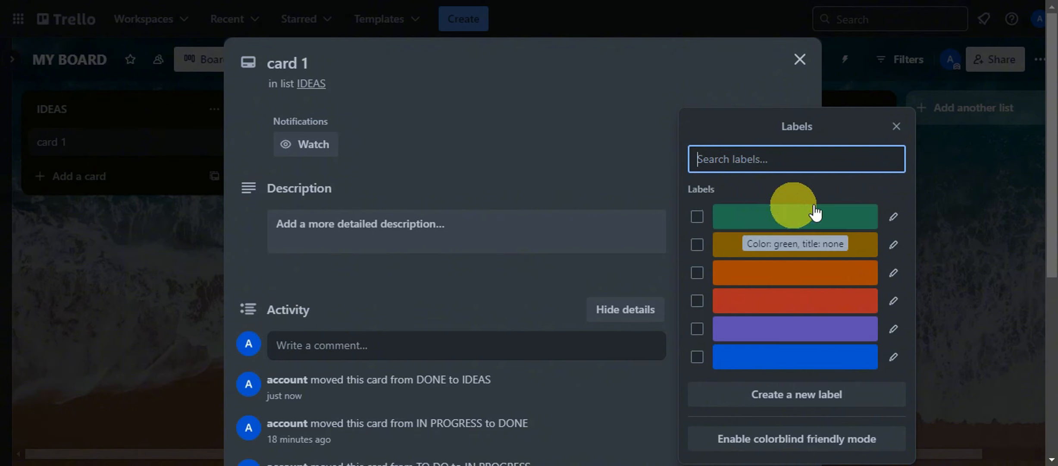
click(895, 214)
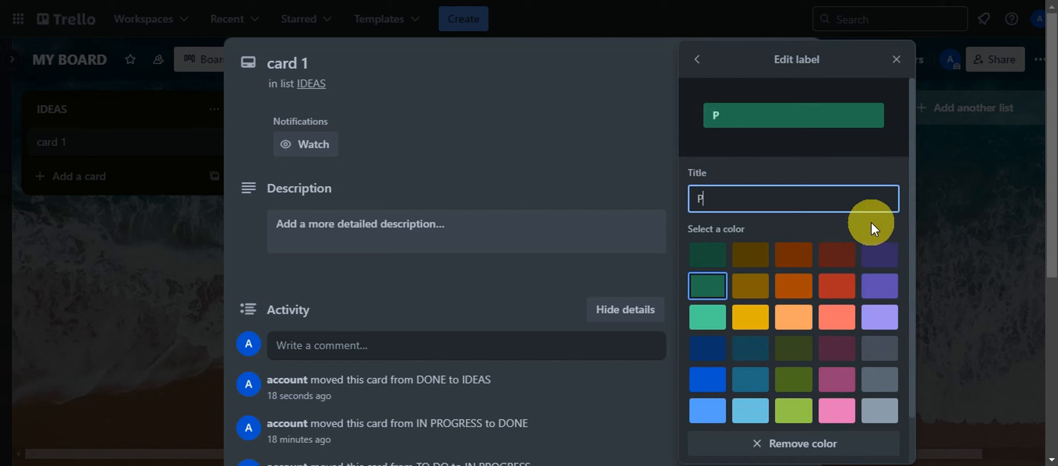
text(PRIORITY)
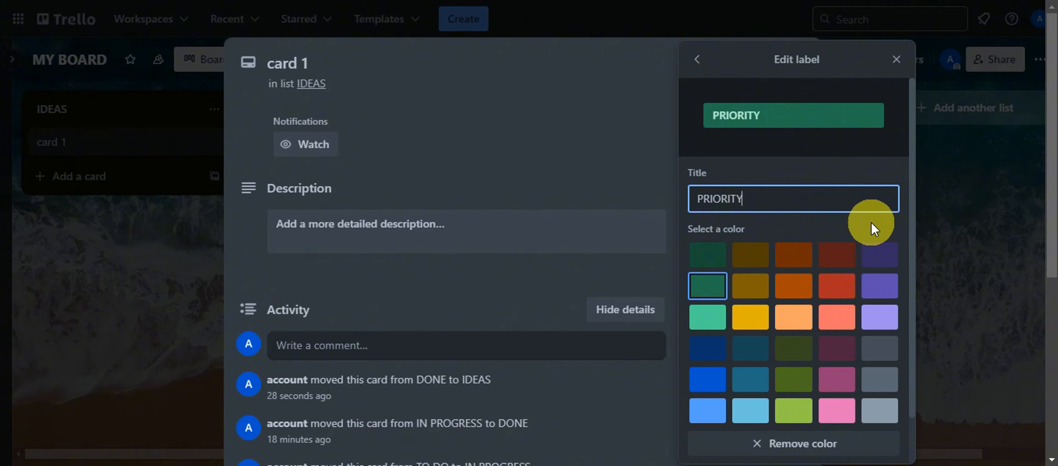
click(834, 260)
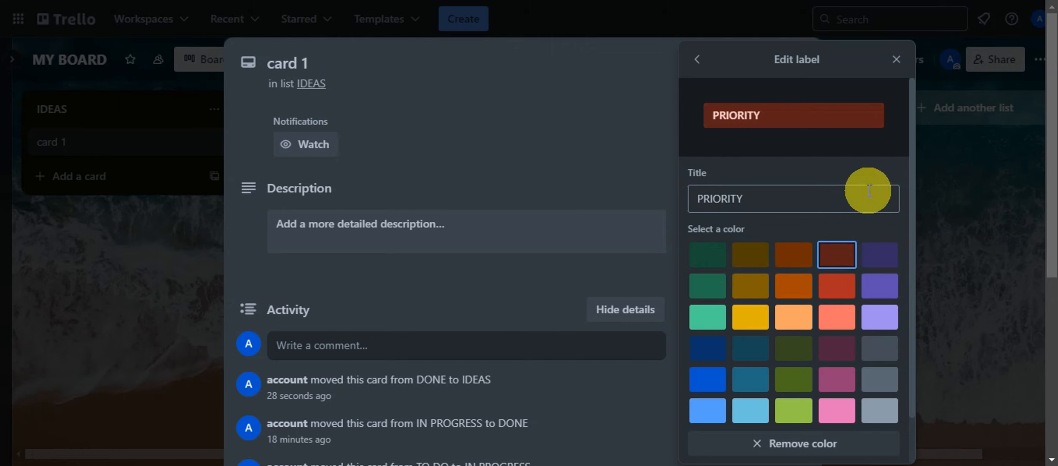
scroll(814, 214, down, 2)
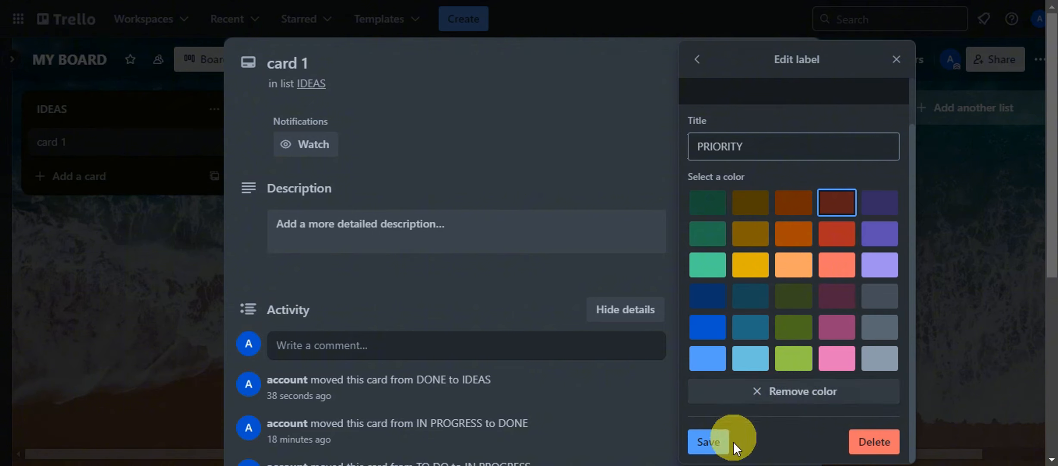
click(708, 442)
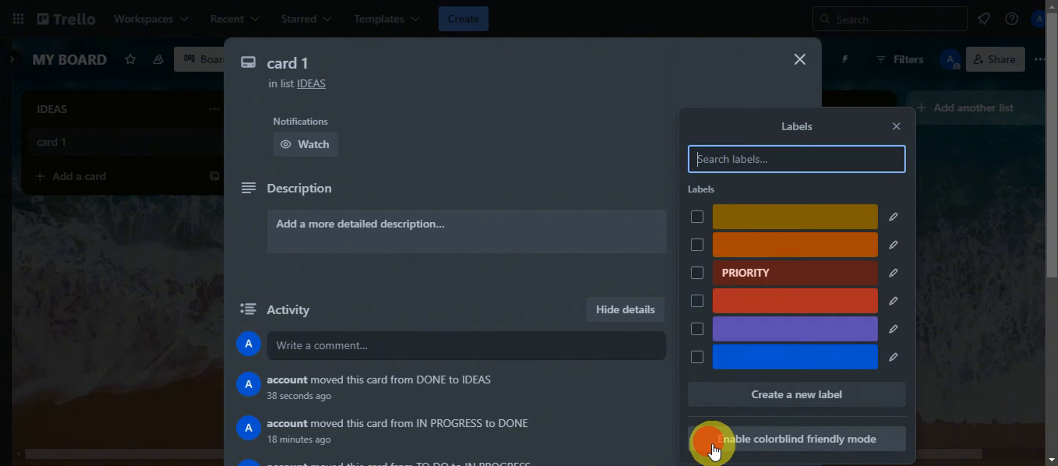
Step: Title the dark yellow label LEAST PRIORITY, change its color to bright yellow, and save it
click(894, 217)
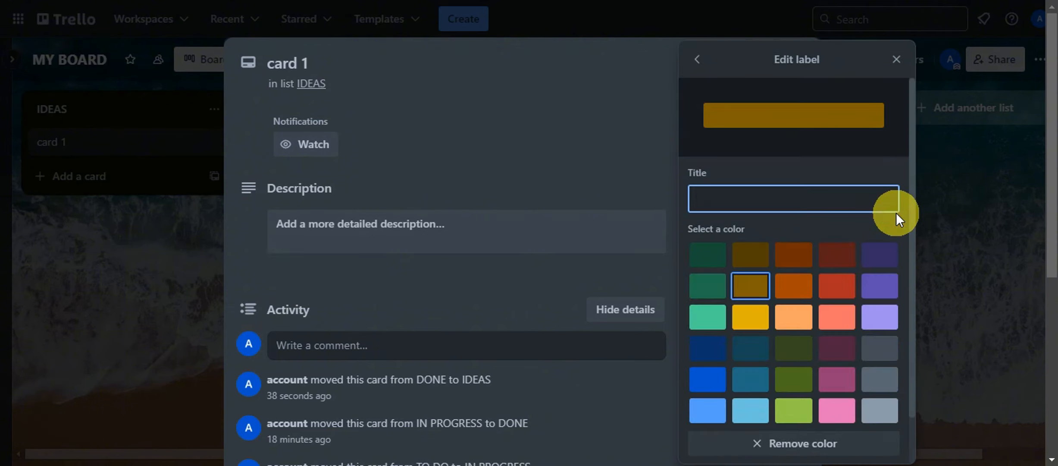
text(LEAST PRIORITY)
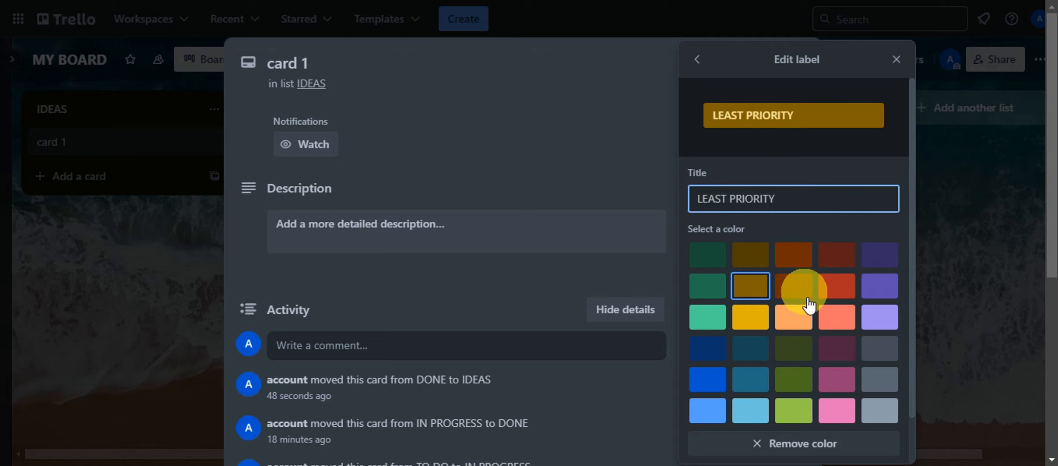
click(758, 328)
click(702, 442)
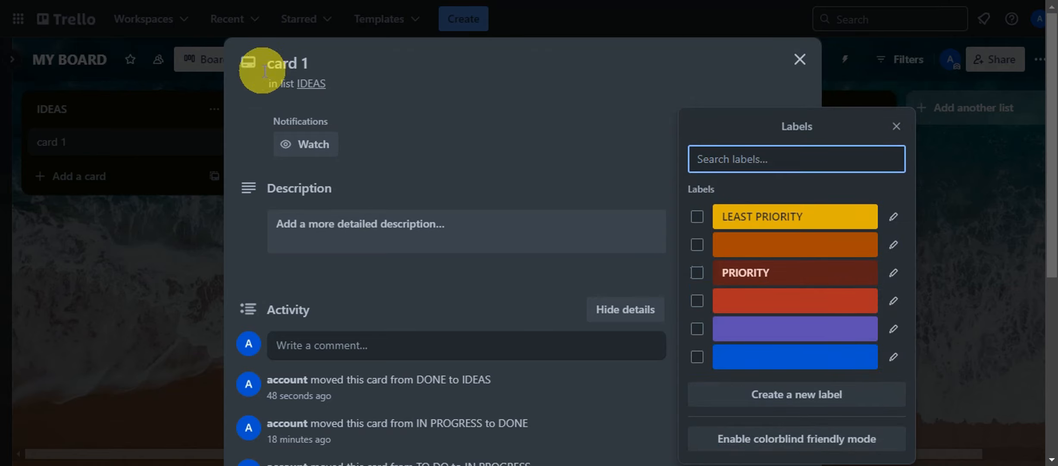
Step: Apply the PRIORITY label to card 1 and close the card
click(697, 273)
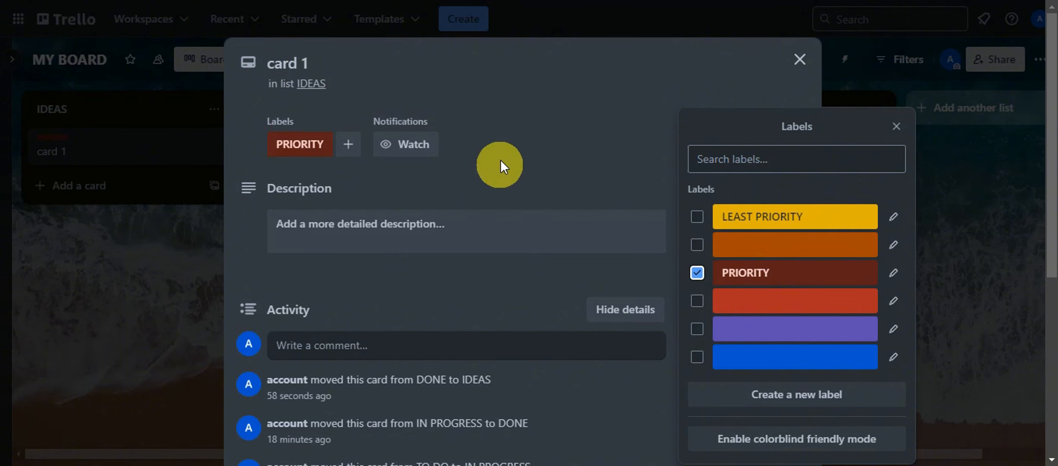
click(512, 106)
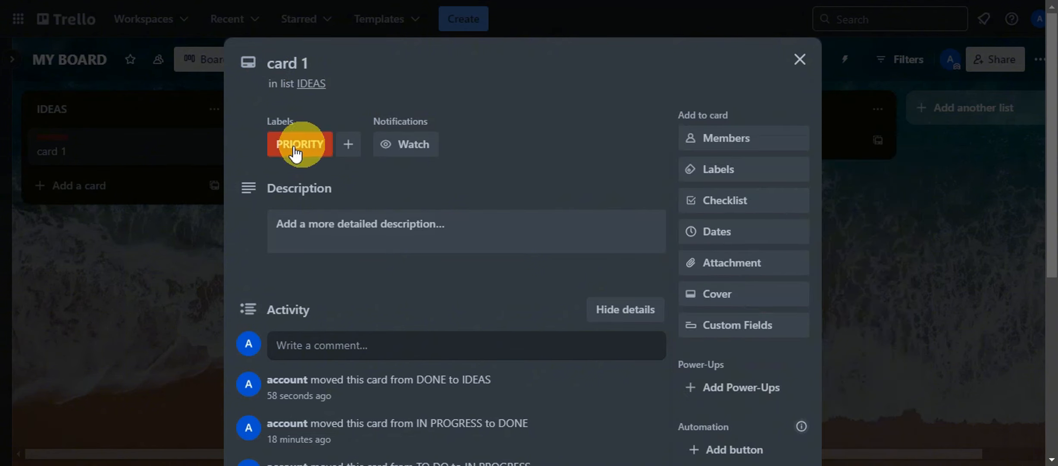
click(798, 61)
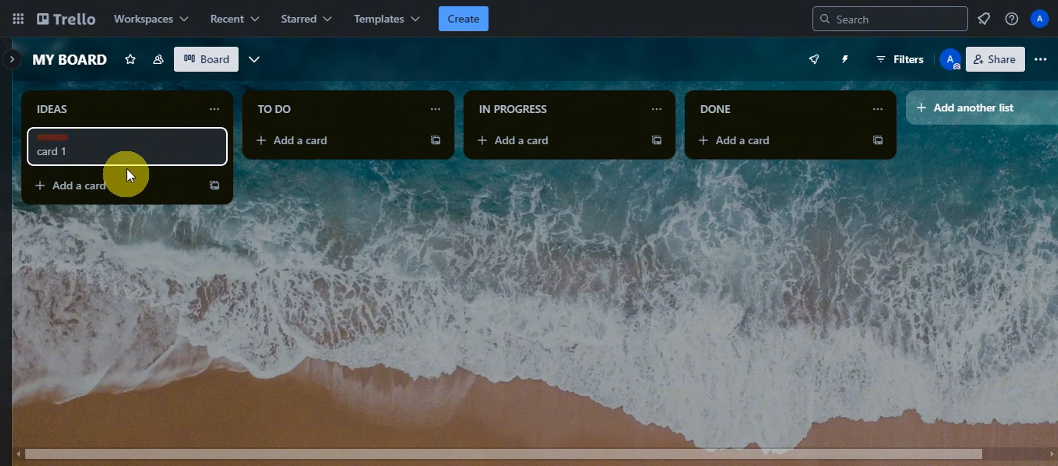
Step: Reopen card 1 and save the description "This card is important work on this immediately."
click(71, 149)
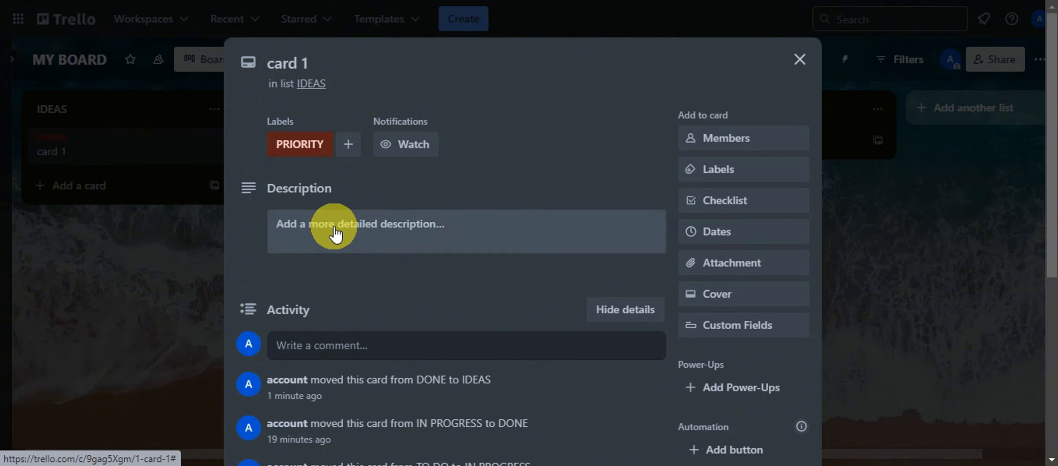
click(323, 237)
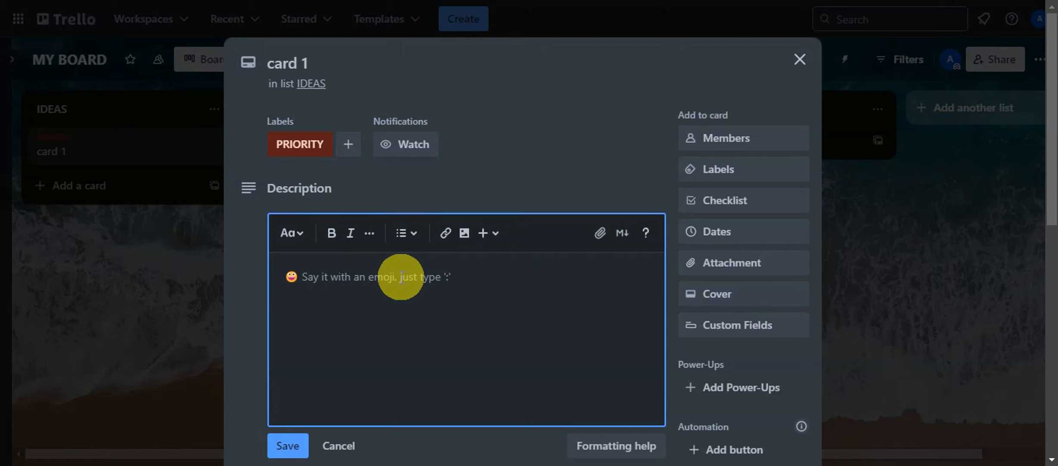
text(Th)
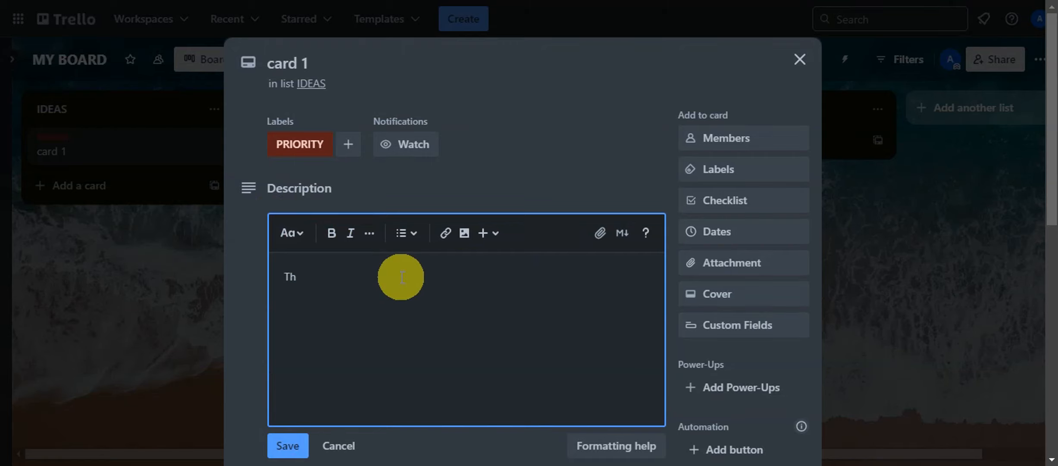
text(is card is important work on this immediately.)
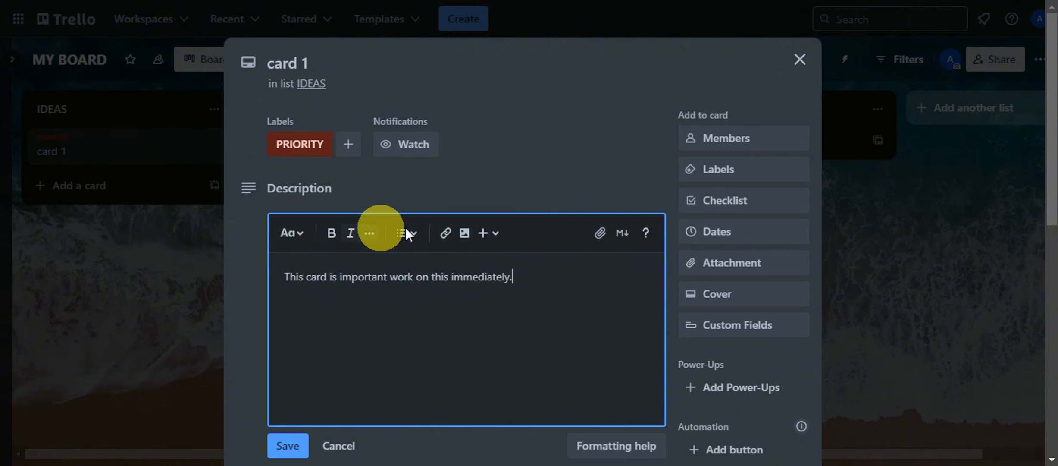
click(283, 453)
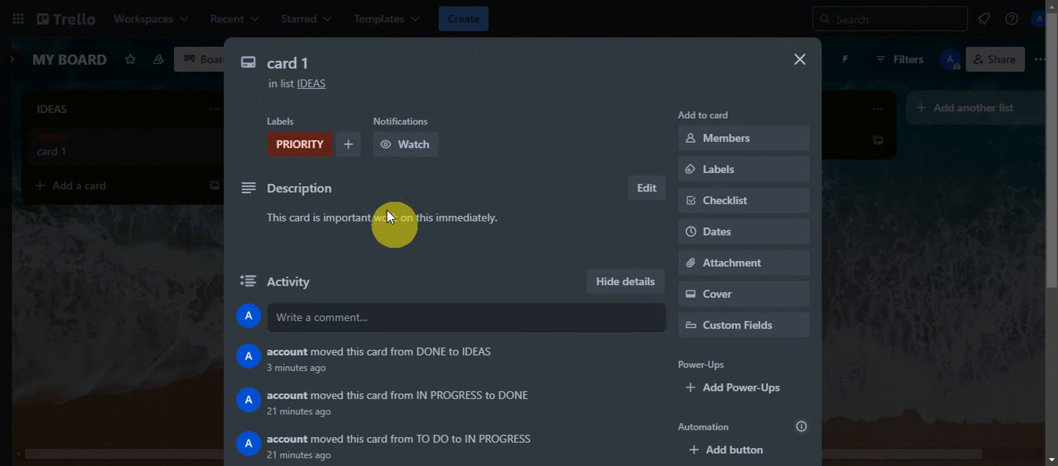
Step: Add the board member to card 1 as a card member
click(734, 140)
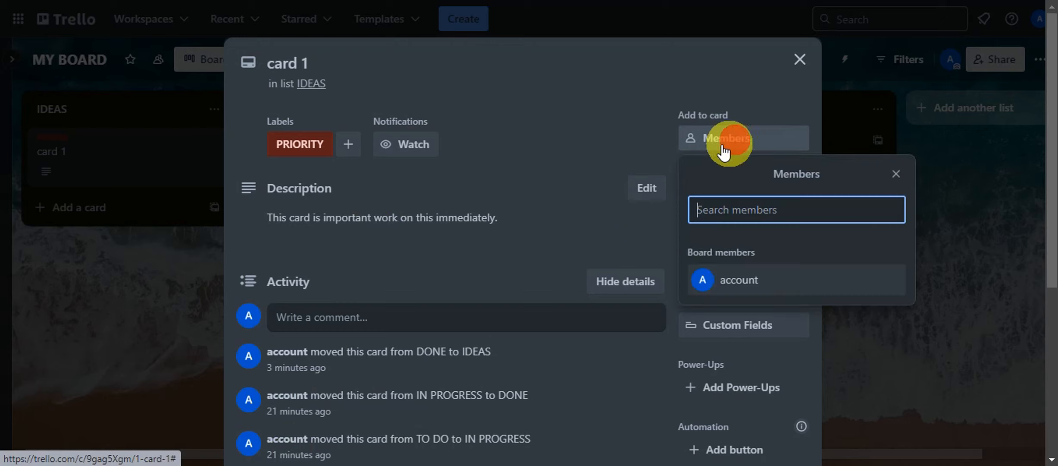
click(725, 287)
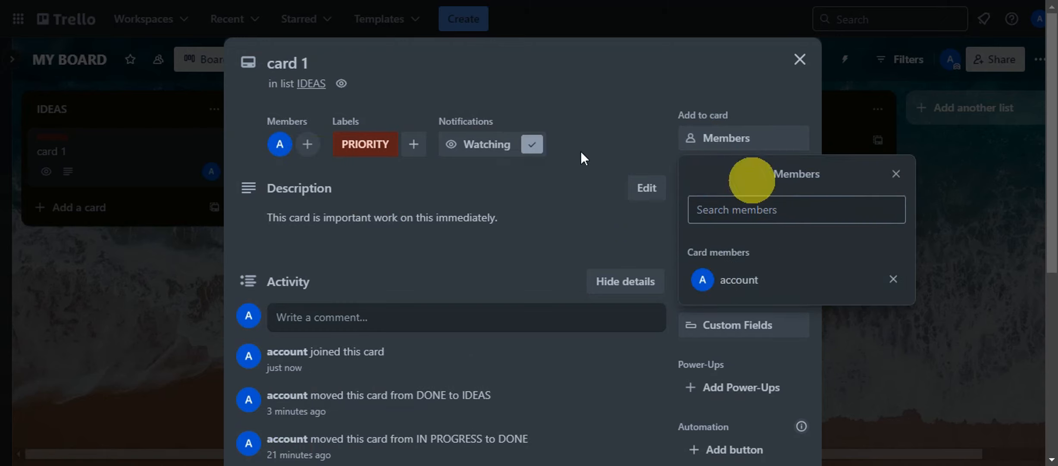
click(592, 75)
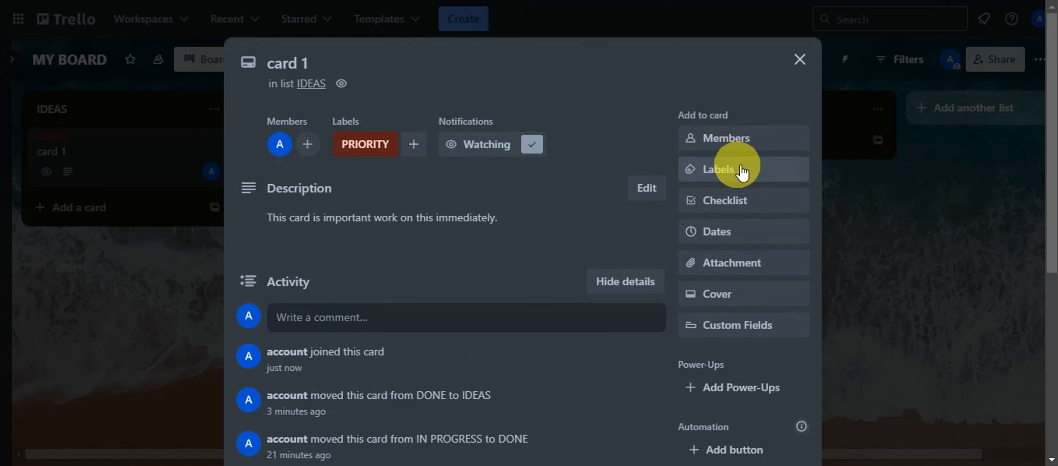
Step: Add a checklist titled Checklist to card 1 with the items task 1, task 2 and task 3
click(700, 199)
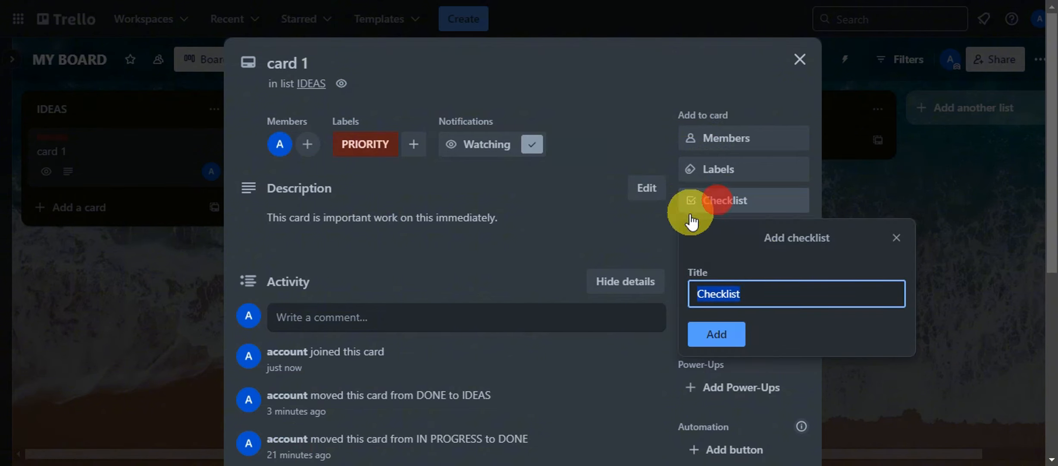
click(714, 347)
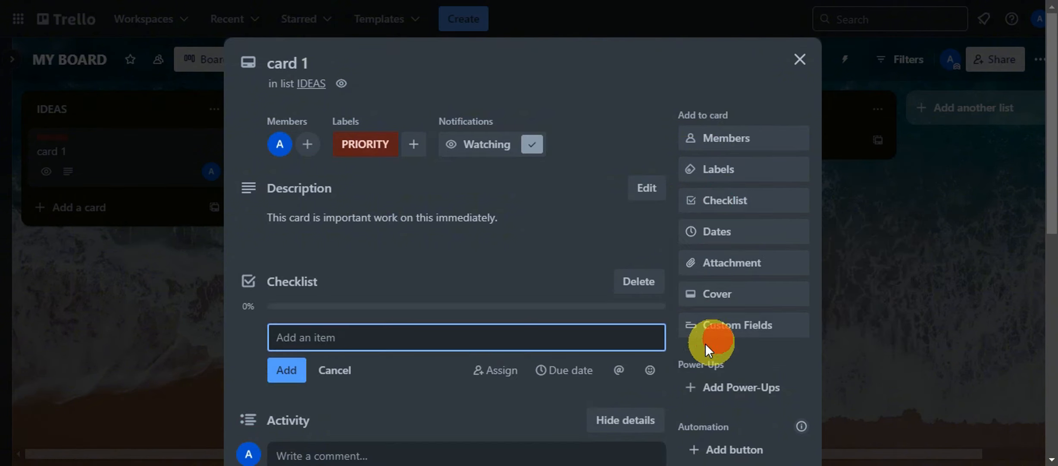
click(411, 335)
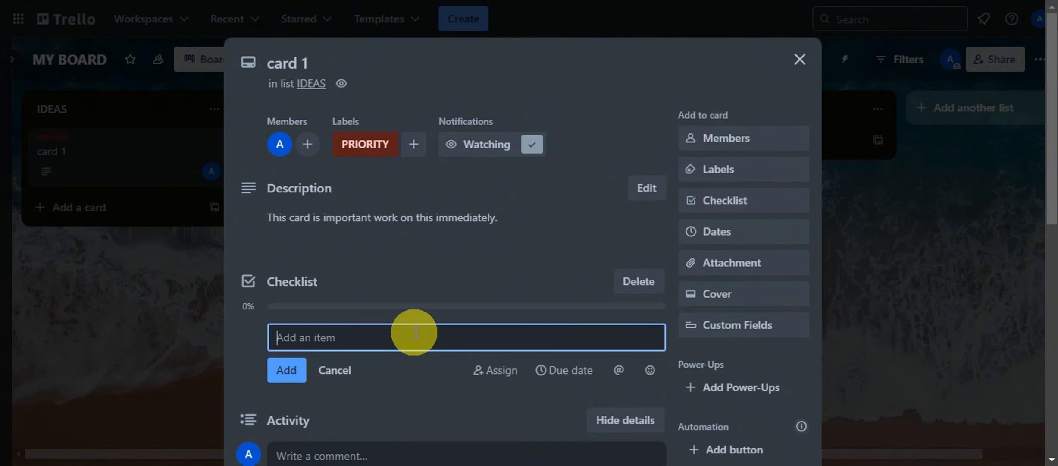
text(task 1)
key(Return)
text(task )
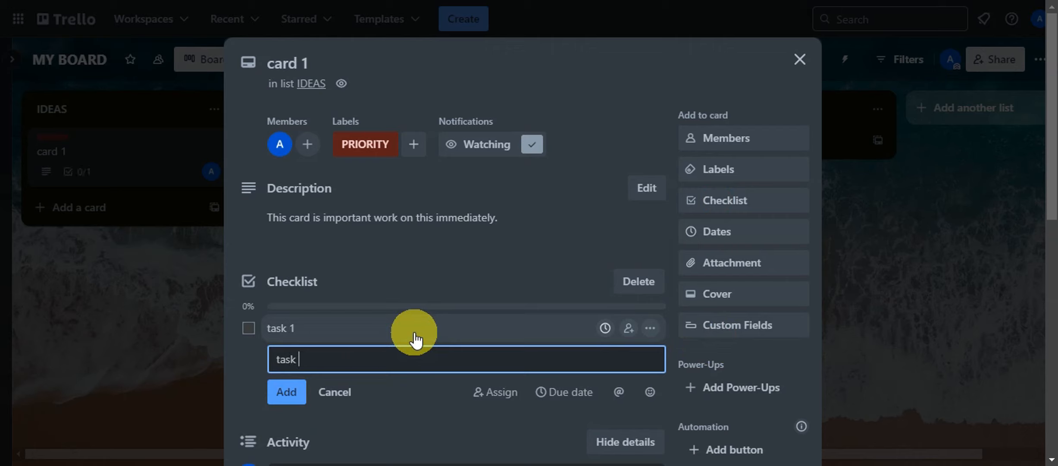
text(2)
key(Return)
text(task 3)
key(Return)
click(342, 448)
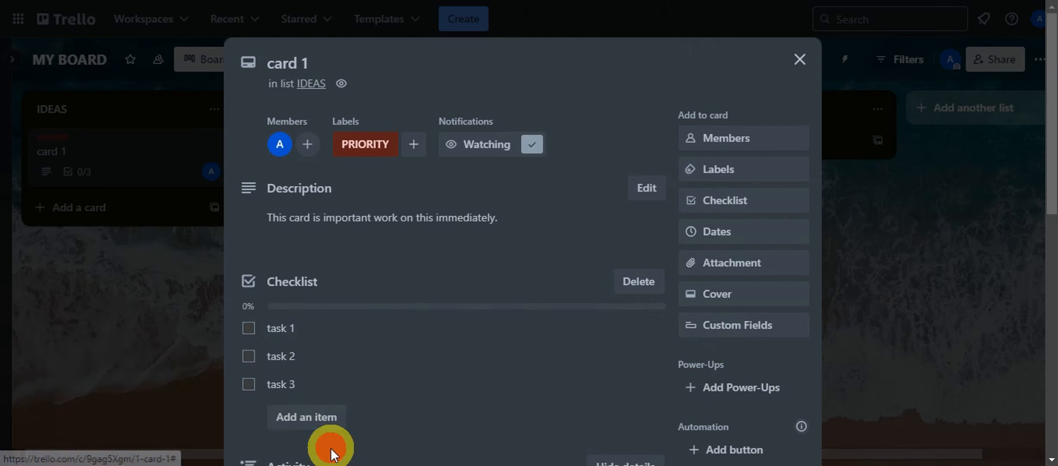
Step: Mark task 1 and task 2 in the checklist as complete, leaving task 3 open
click(248, 330)
click(249, 356)
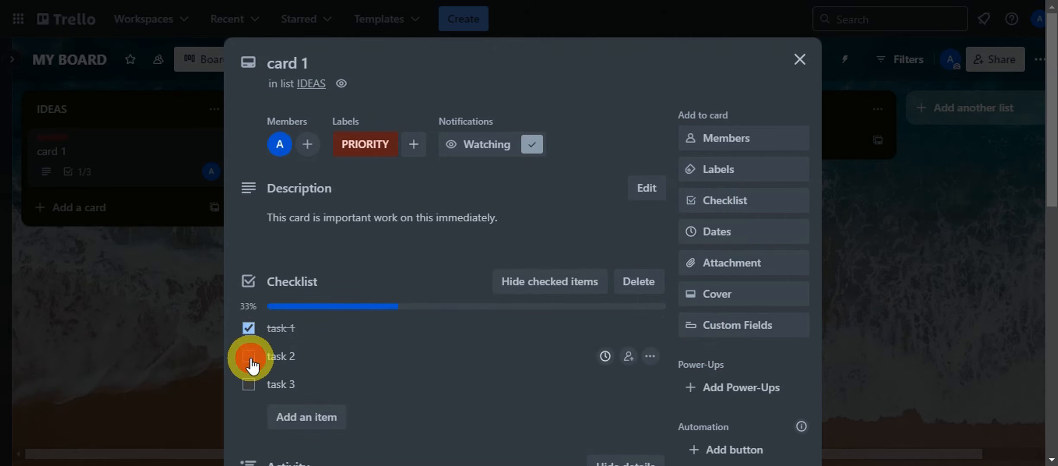
click(249, 384)
click(250, 385)
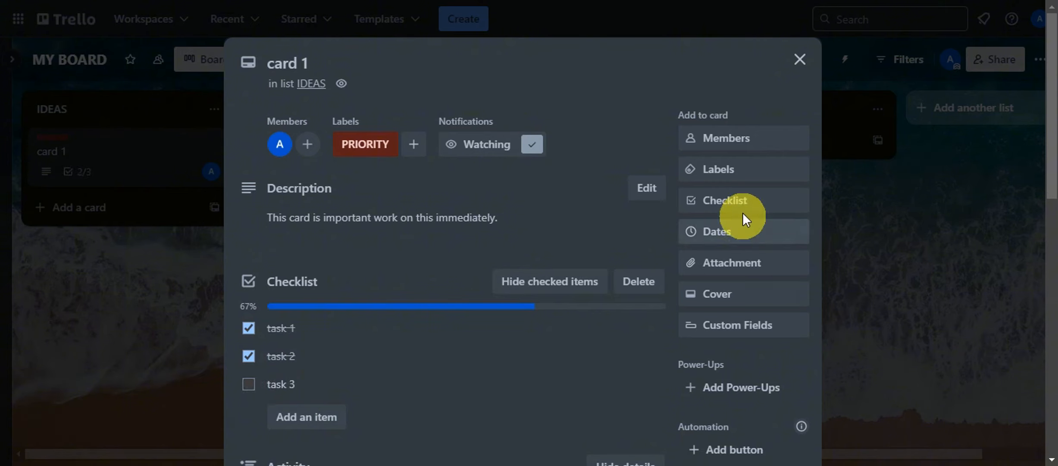
Step: Post the comment "will work on it" in card 1's activity section
scroll(724, 160, down, 2)
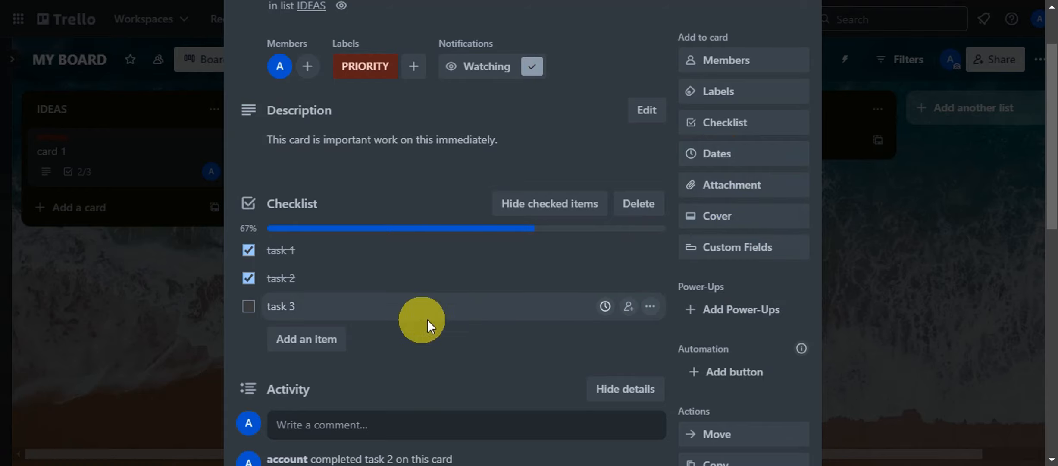
scroll(426, 319, down, 4)
click(383, 276)
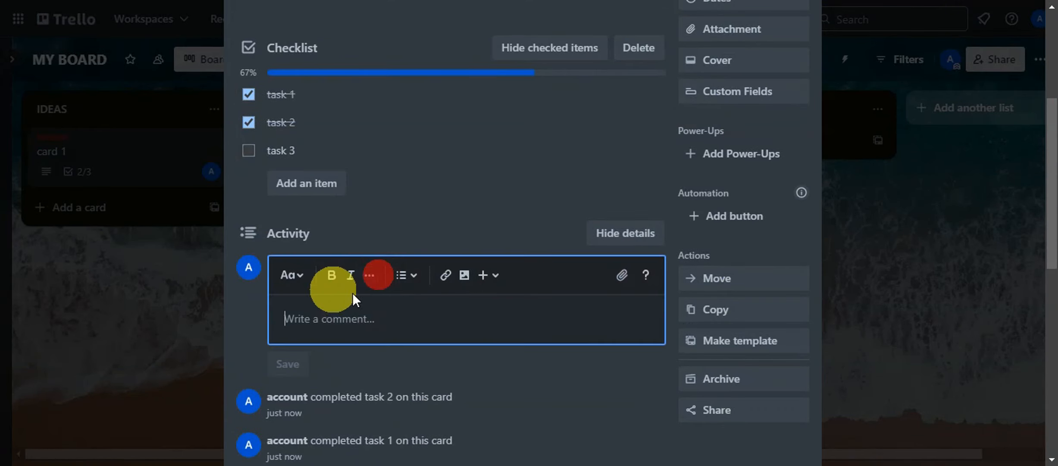
scroll(358, 276, up, 6)
scroll(343, 123, down, 8)
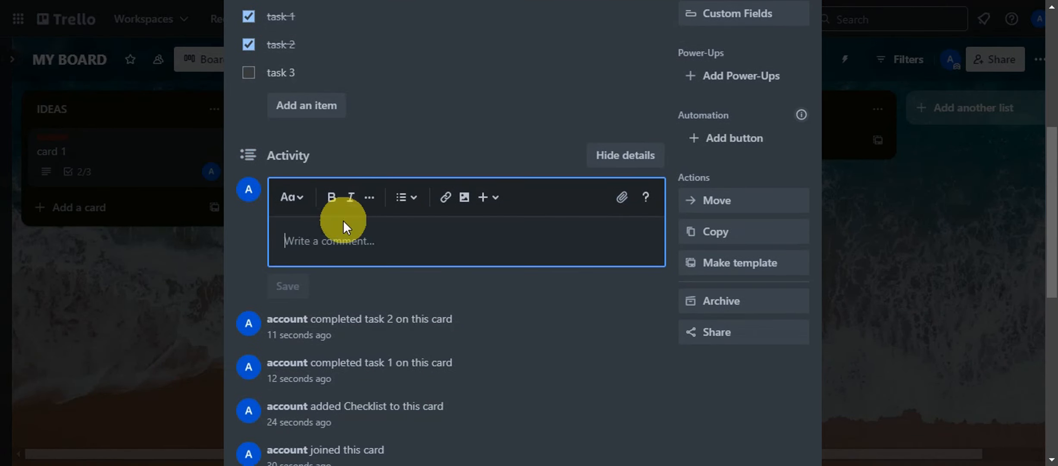
click(338, 241)
text(done)
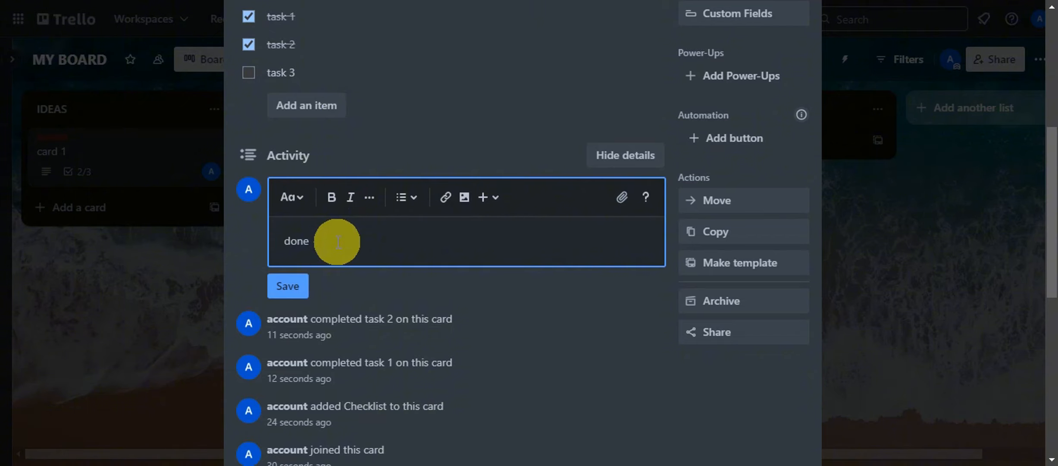
key(BackSpace)
key(BackSpace)
key(BackSpace)
key(BackSpace)
text(will work on it)
click(287, 286)
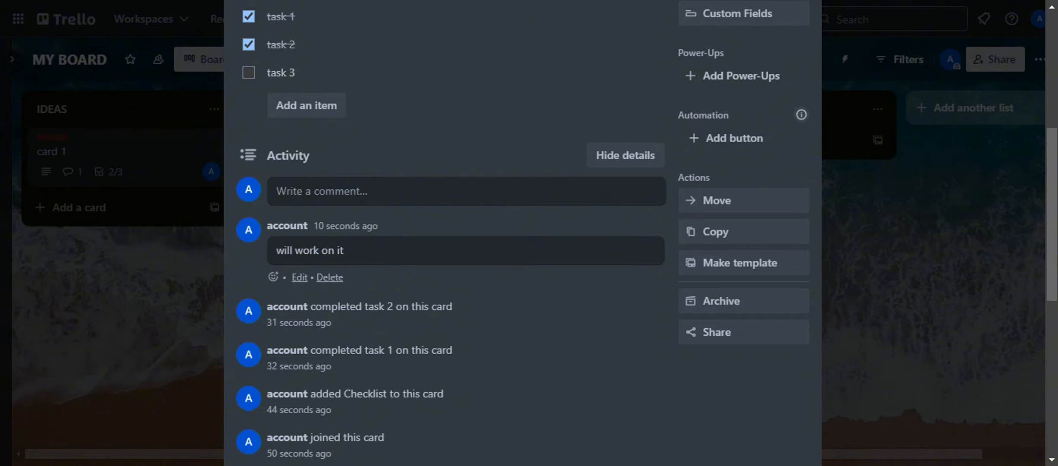
Step: Open the Power-Ups directory from card 1
scroll(883, 311, up, 7)
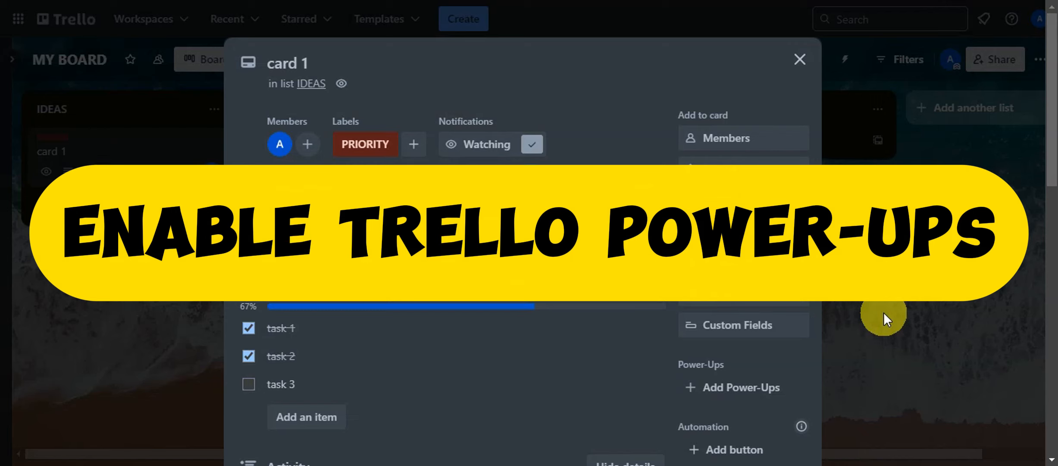
scroll(747, 323, down, 2)
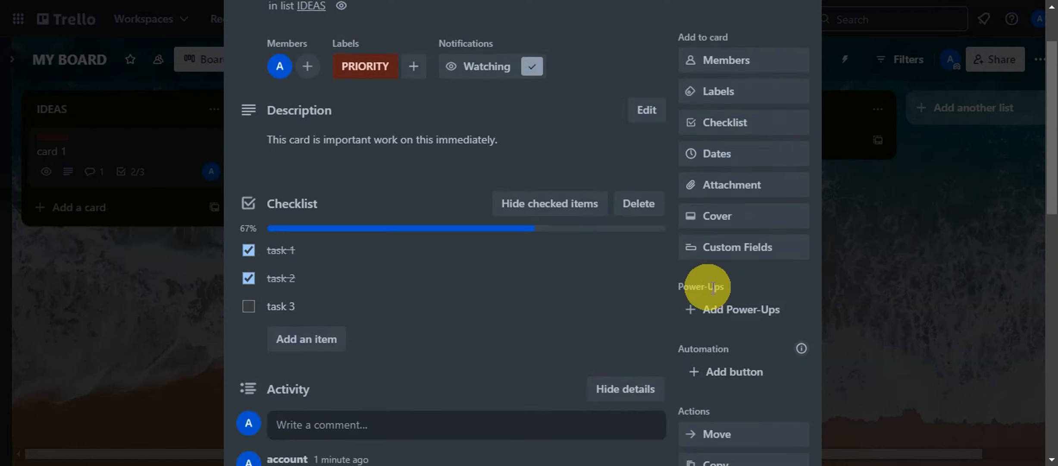
click(711, 318)
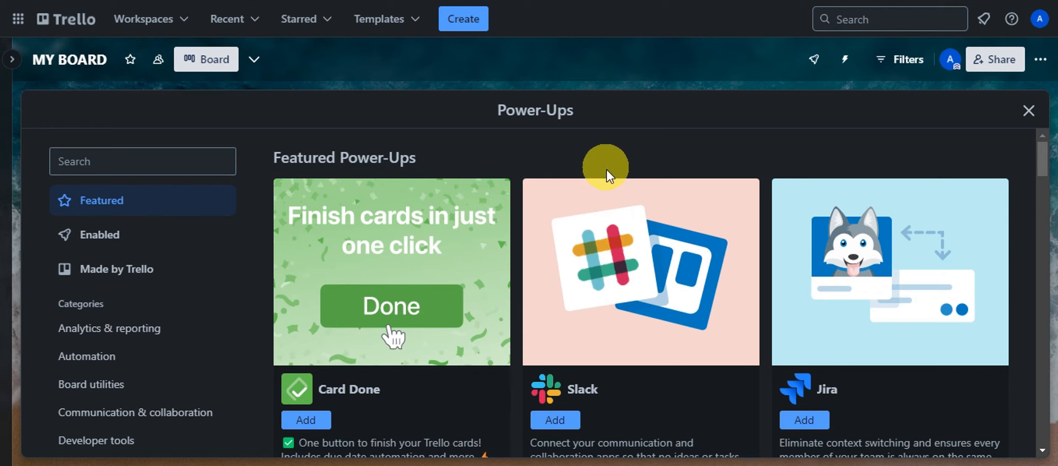
Step: Add the Google Drive Power-Up to MY BOARD from the featured Power-Ups and close the directory
scroll(691, 235, down, 5)
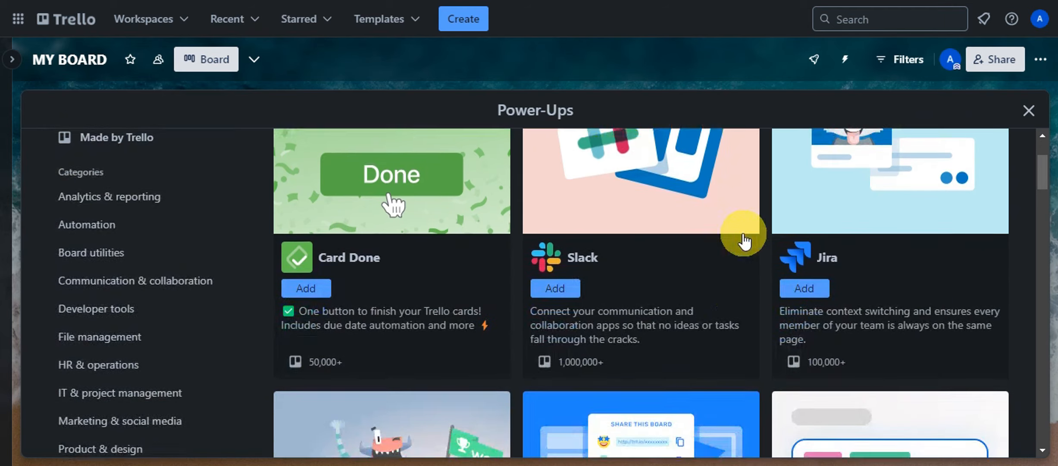
scroll(685, 272, down, 12)
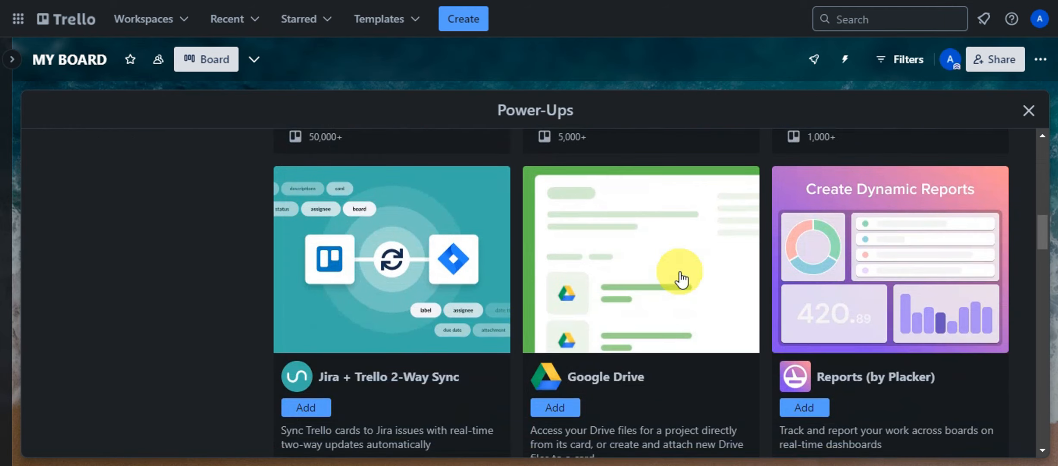
scroll(597, 225, up, 2)
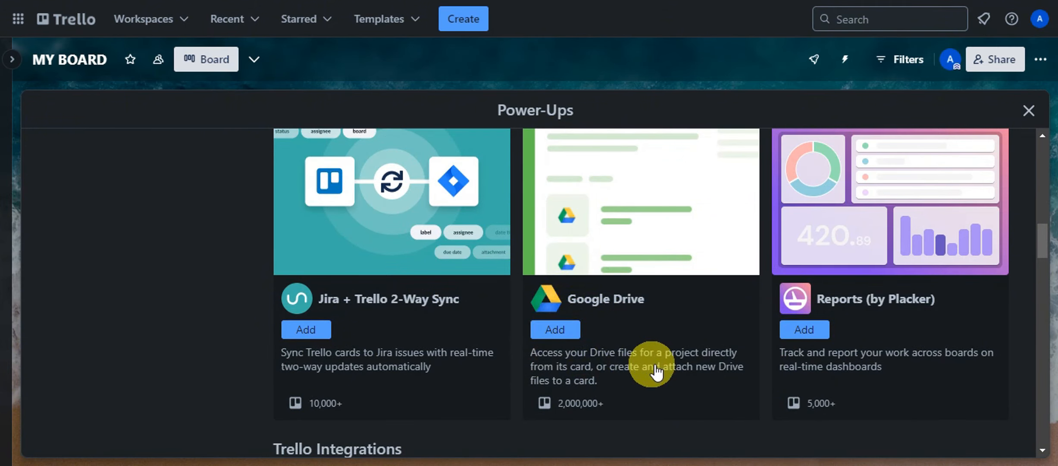
click(558, 341)
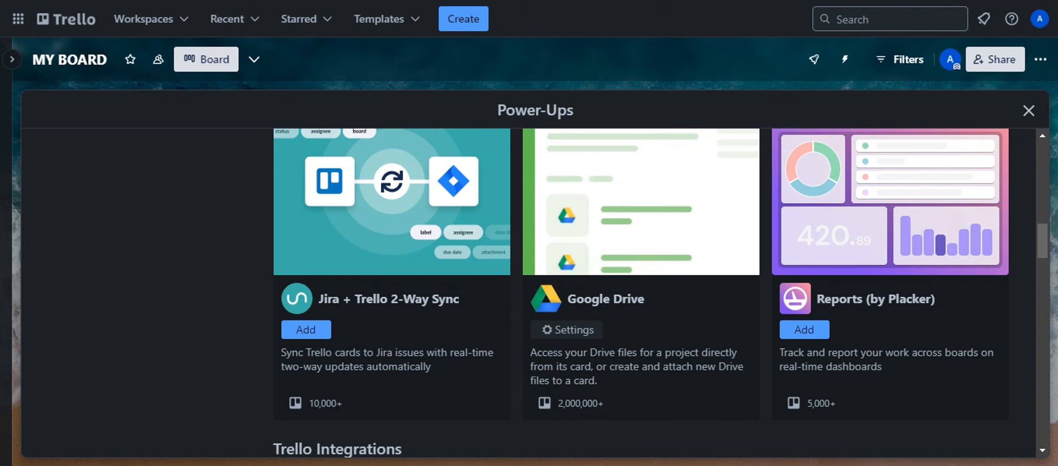
click(1028, 110)
Step: Check card 1's Power-Ups section, and browse the Power-Ups directory from the card for further integrations before returning to the board
click(149, 131)
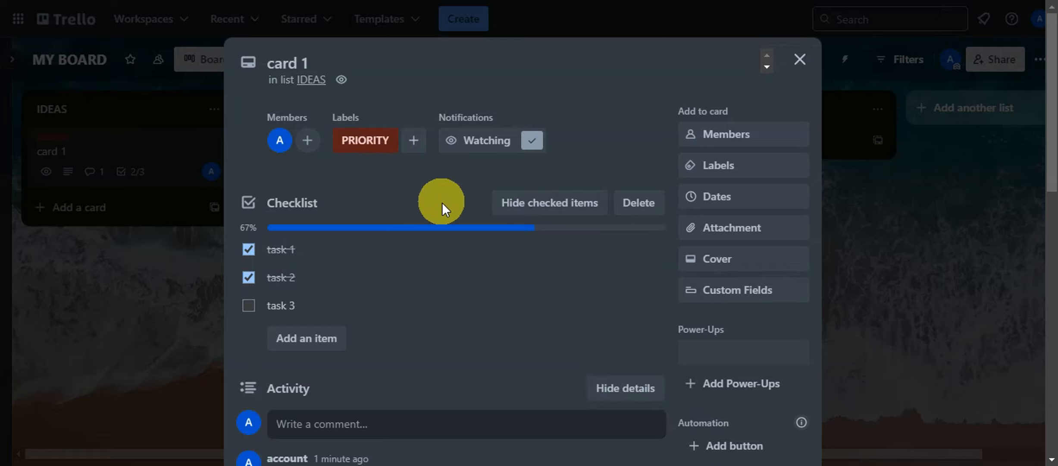
scroll(343, 241, down, 5)
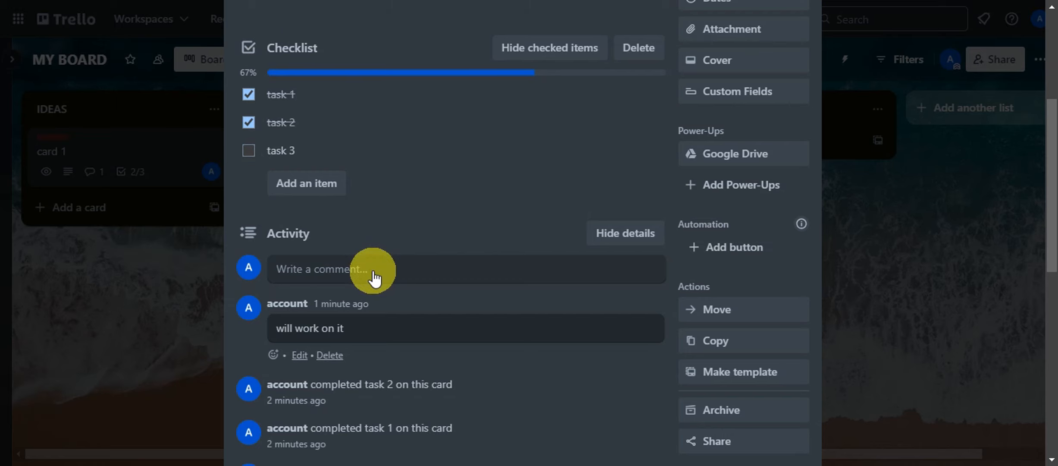
click(720, 185)
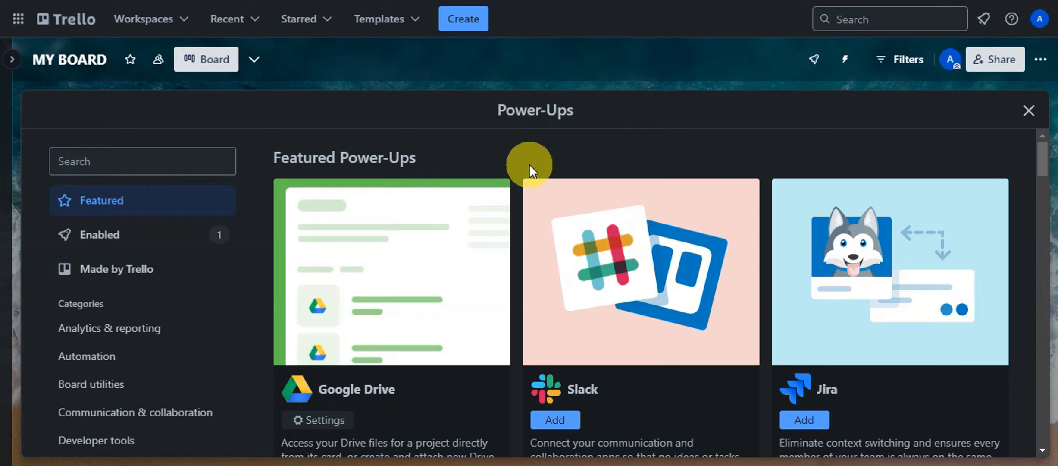
scroll(529, 166, down, 10)
scroll(528, 172, down, 15)
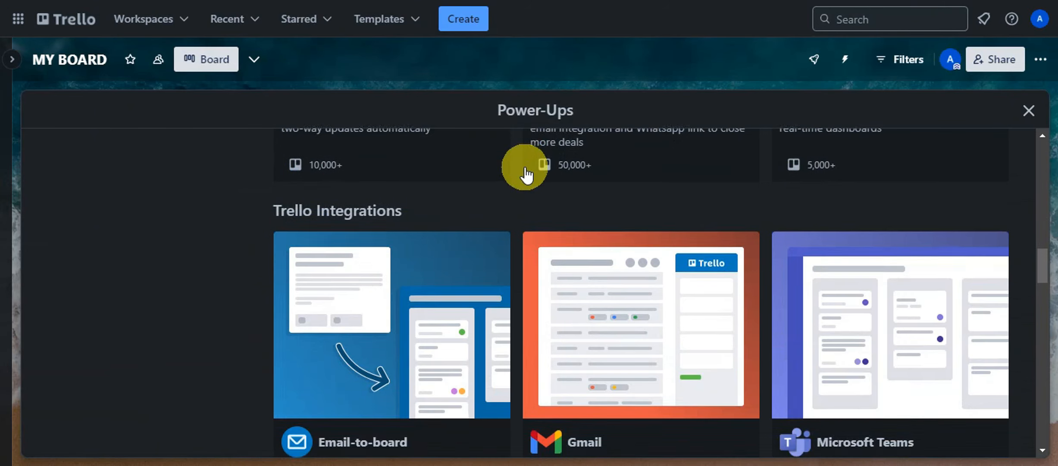
scroll(526, 175, down, 10)
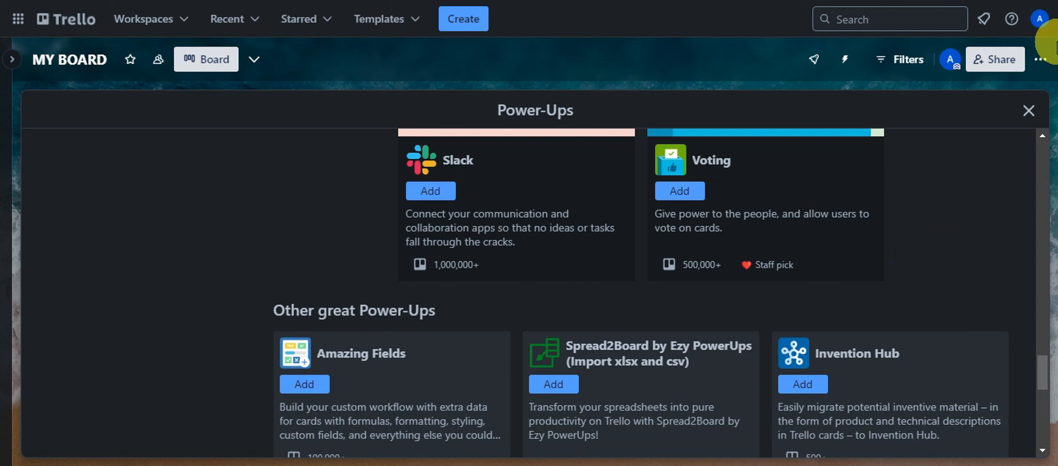
click(1029, 110)
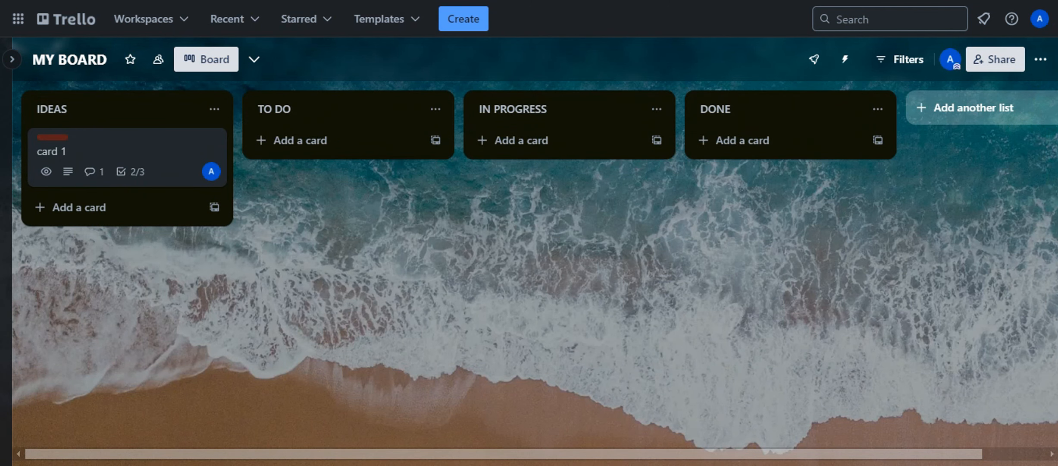